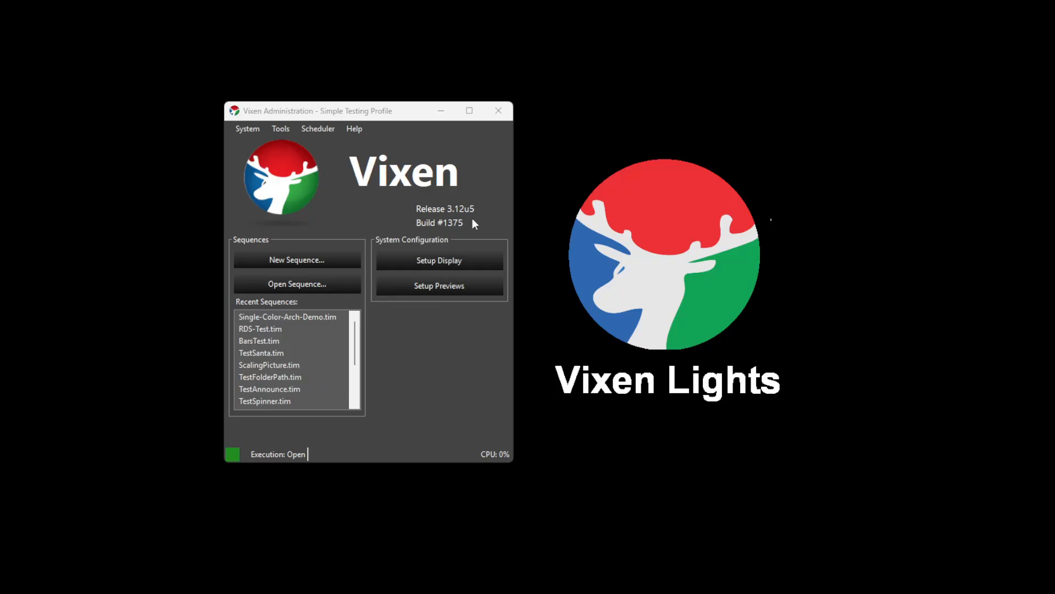
Step: Open the display setup and examine the Arches group down to the individual segments of Arch 1
{"action": "left_click", "coordinate": [448, 261]}
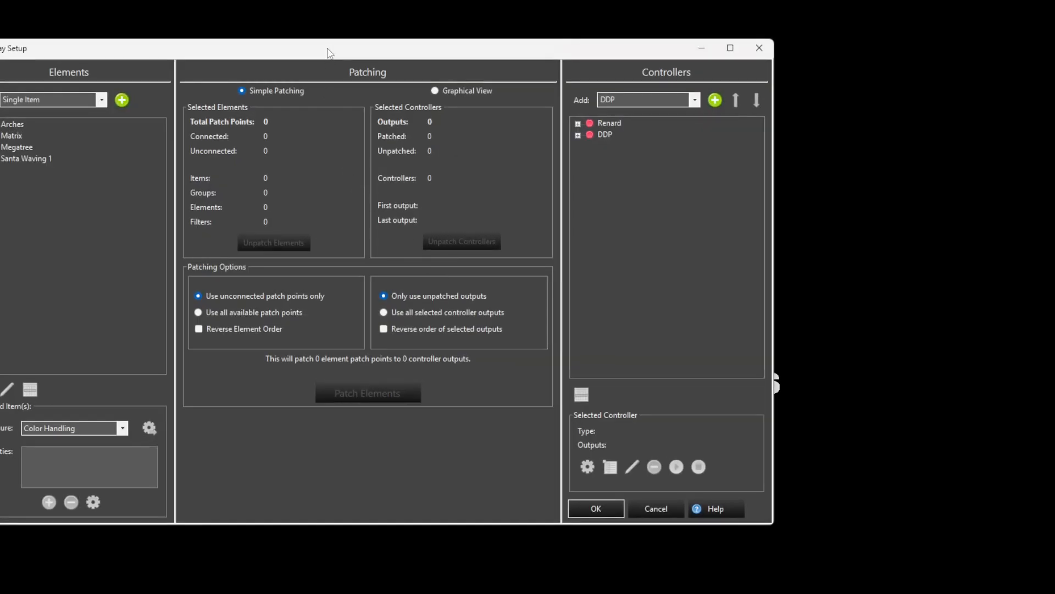
{"action": "left_click_drag", "start_coordinate": [330, 54], "coordinate": [483, 63]}
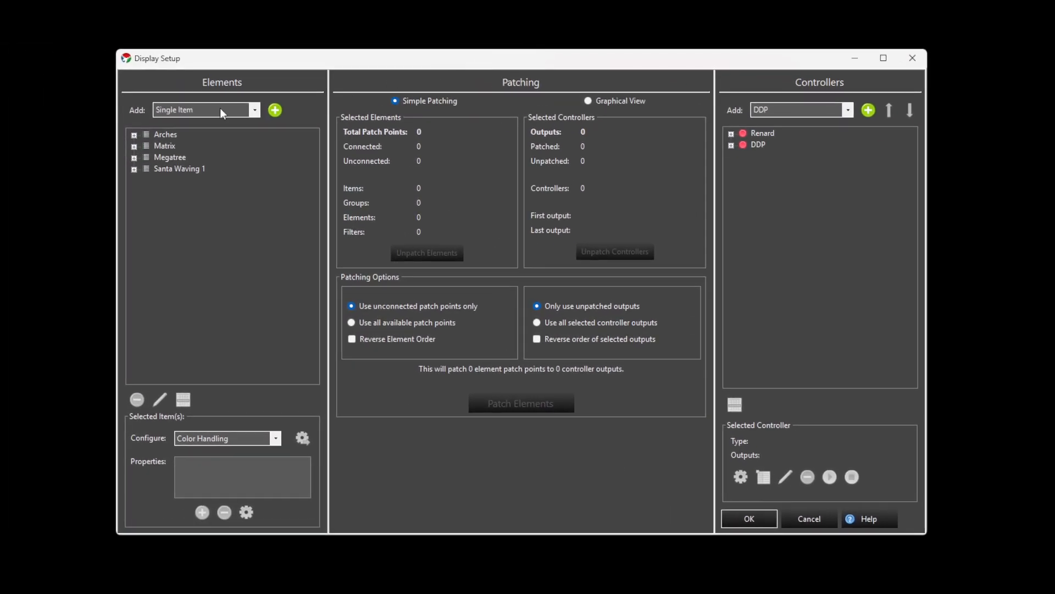
{"action": "left_click", "coordinate": [134, 134]}
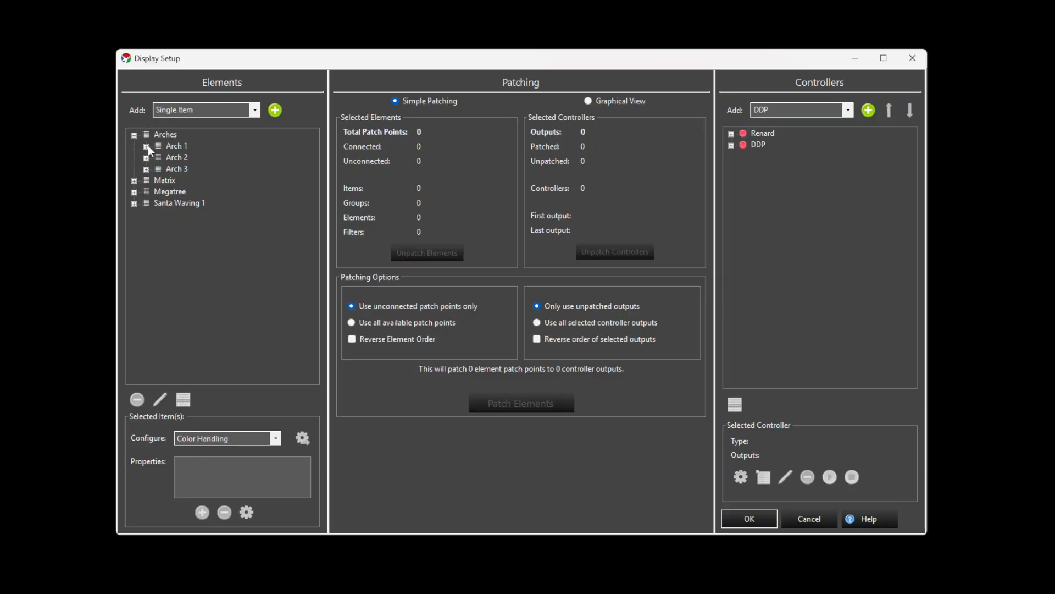
{"action": "left_click", "coordinate": [177, 146]}
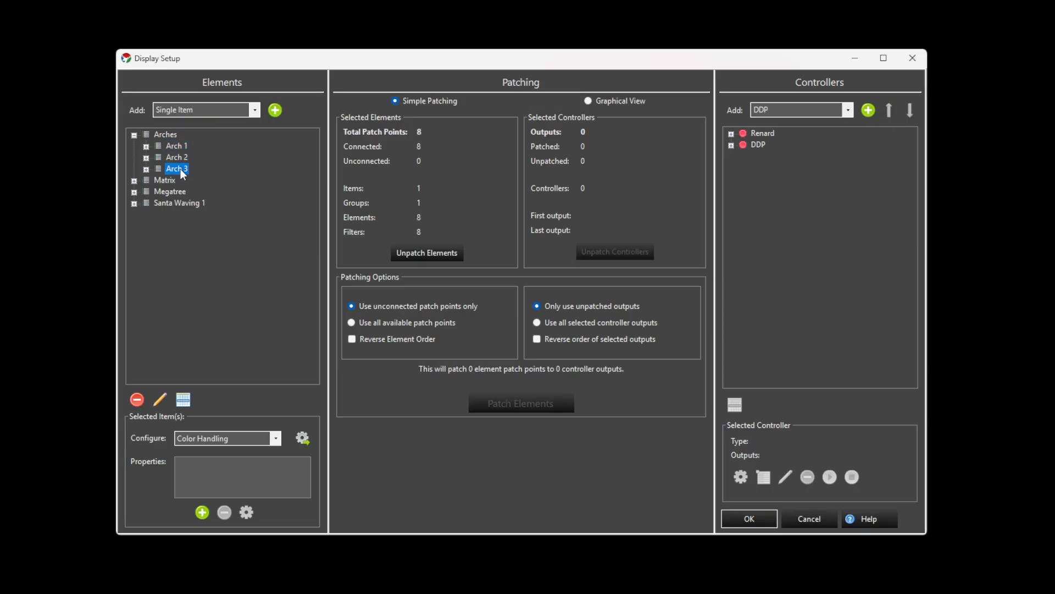
{"action": "left_click", "coordinate": [145, 147]}
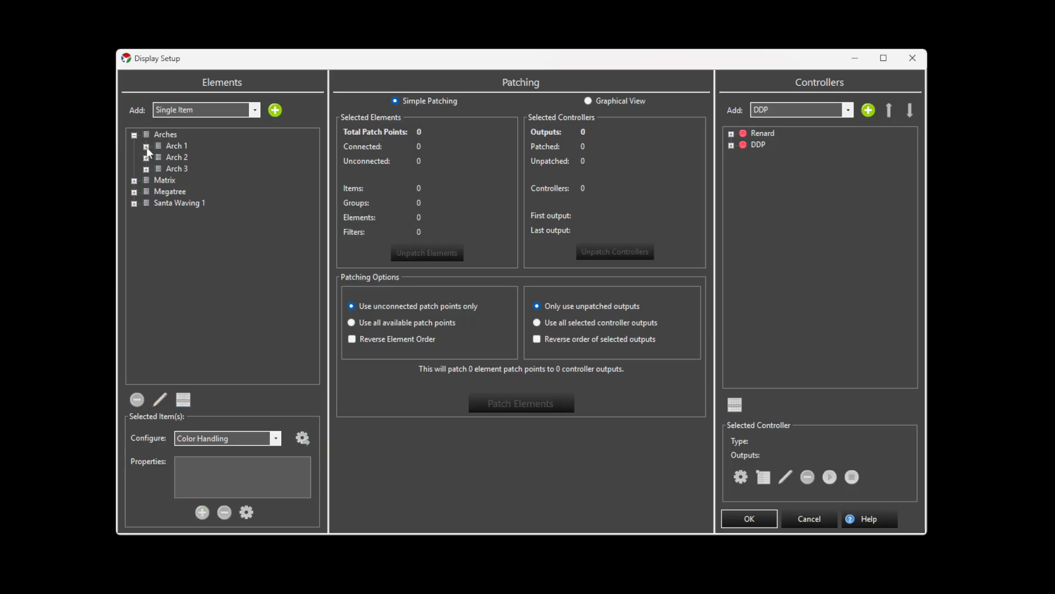
{"action": "left_click", "coordinate": [147, 147]}
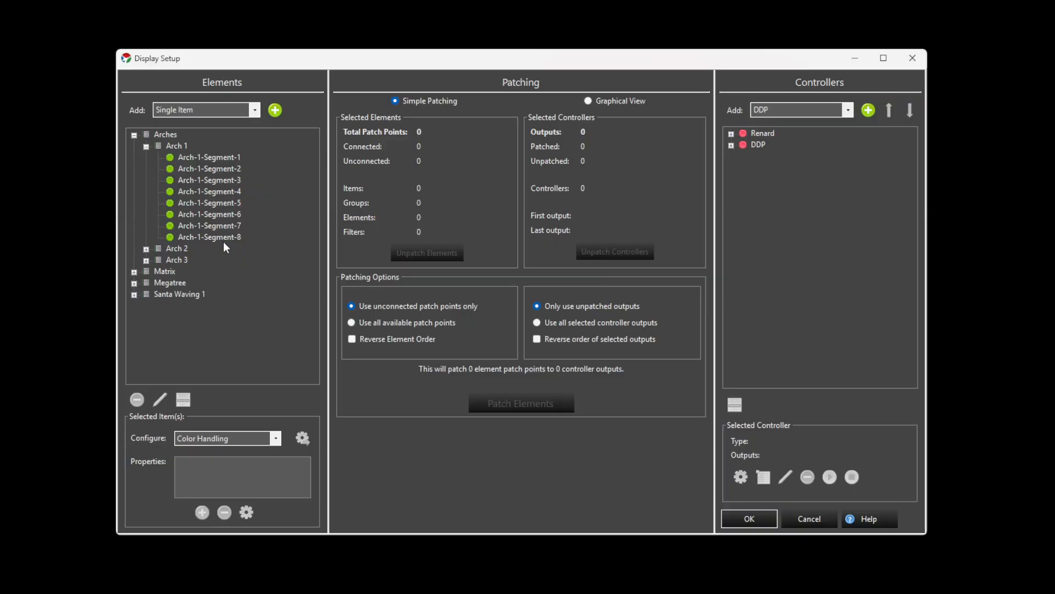
Step: Find the controller outputs patched to the whole Arches group and look through them
{"action": "left_click", "coordinate": [171, 137]}
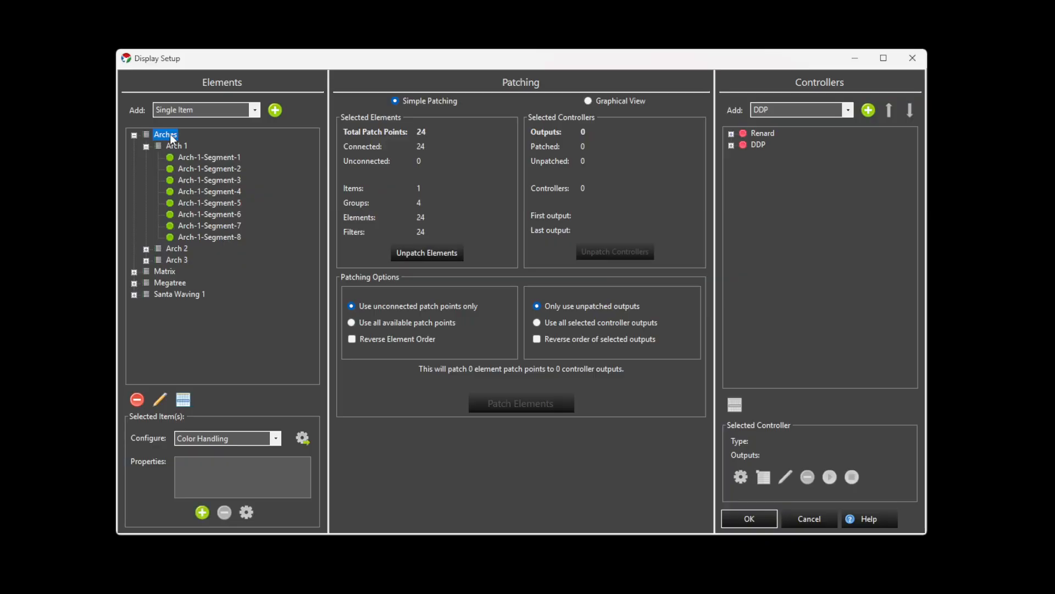
{"action": "left_click", "coordinate": [185, 400]}
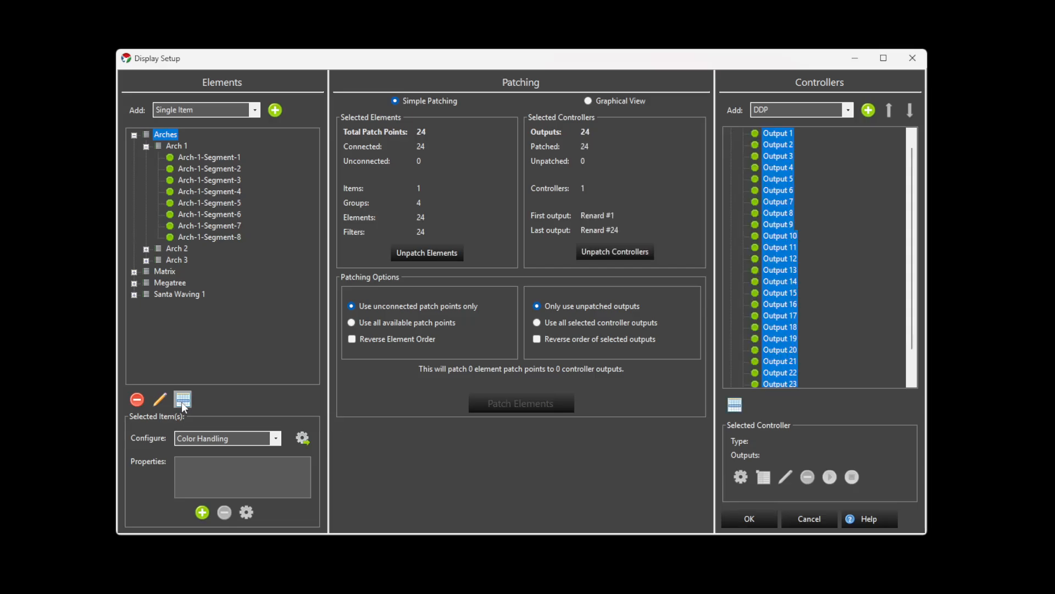
{"action": "scroll", "coordinate": [870, 190], "scroll_direction": "up", "scroll_amount": 1}
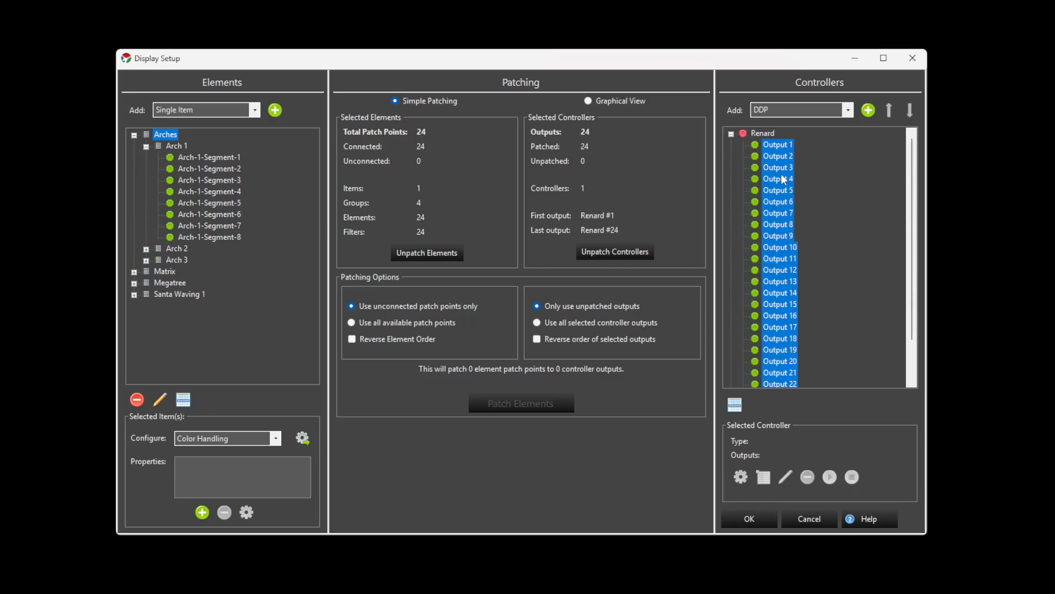
{"action": "scroll", "coordinate": [842, 258], "scroll_direction": "down", "scroll_amount": 1}
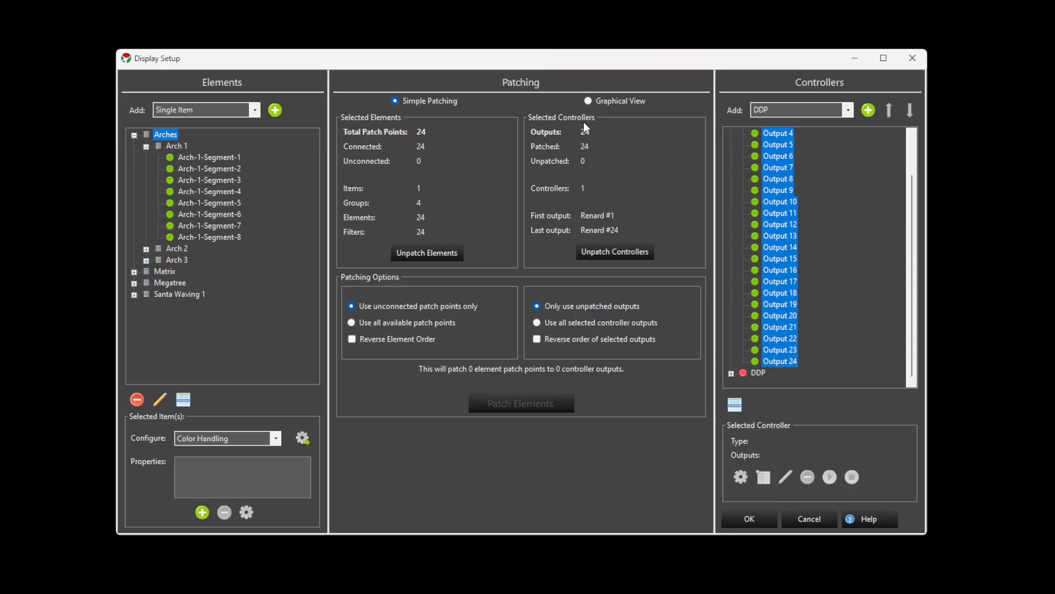
Step: Show the Arches patching graphically and check the color breakdown filters of Arch 1's first and third segments
{"action": "left_click", "coordinate": [607, 100]}
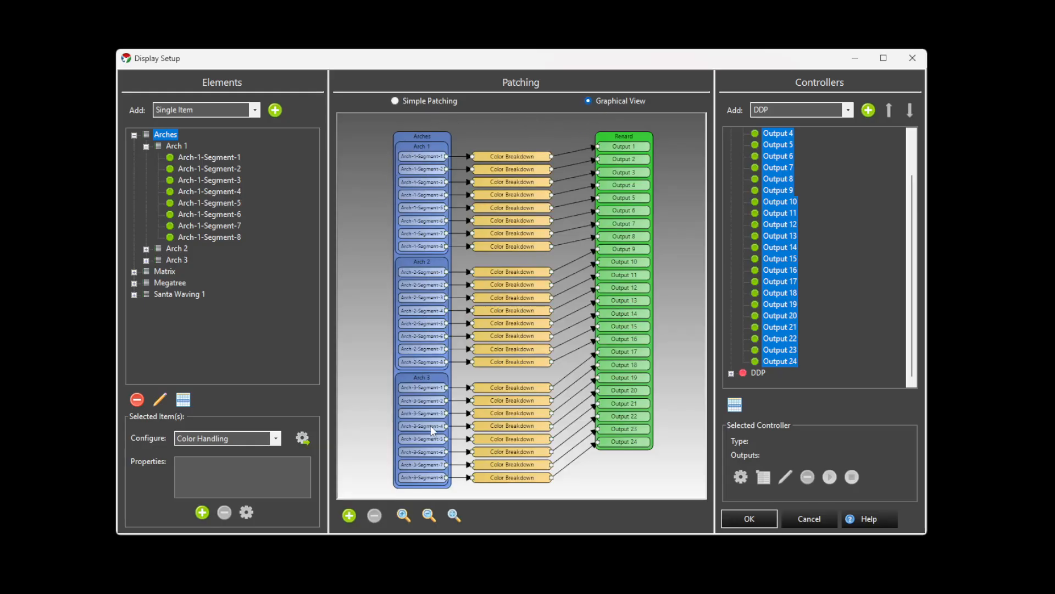
{"action": "double_click", "coordinate": [511, 156]}
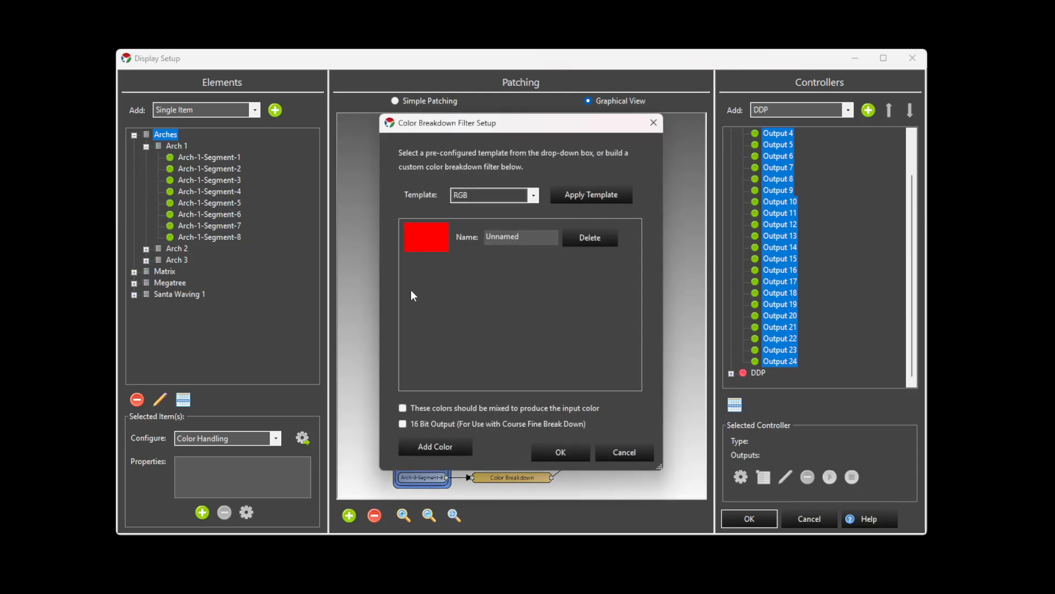
{"action": "left_click", "coordinate": [575, 453]}
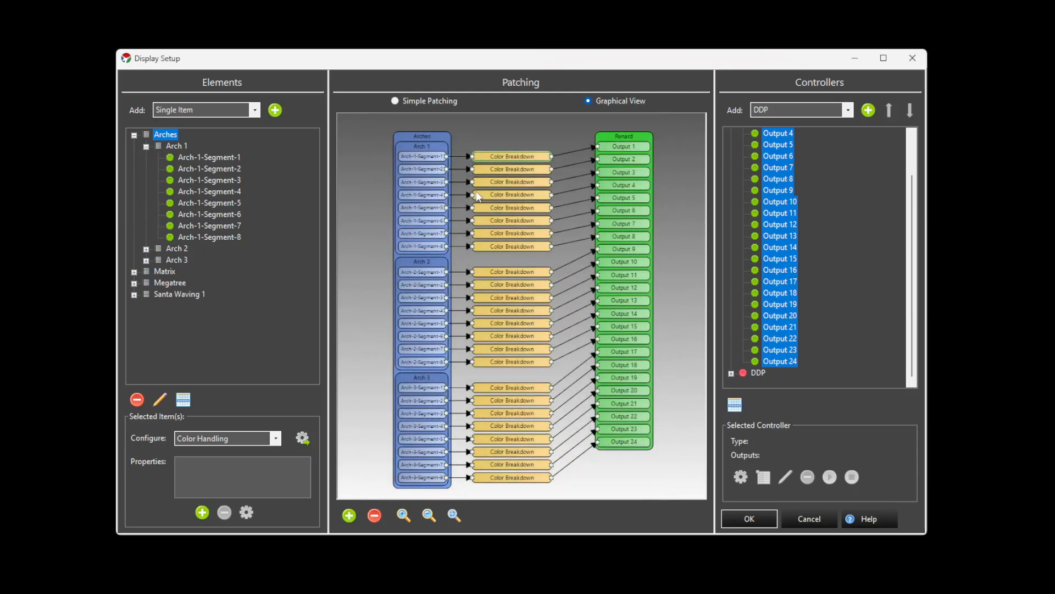
{"action": "double_click", "coordinate": [509, 185]}
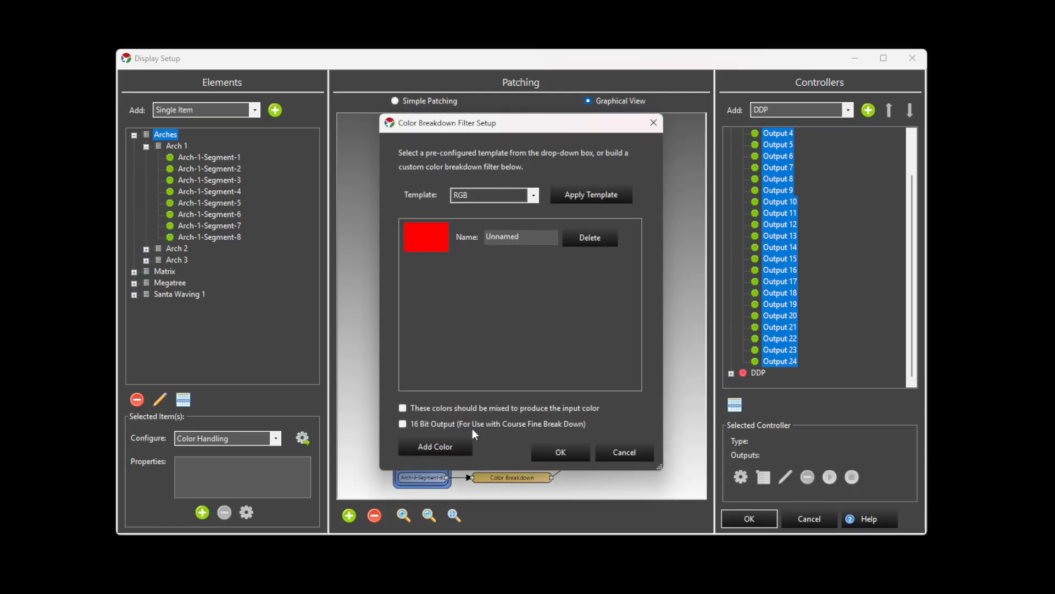
{"action": "left_click", "coordinate": [556, 452]}
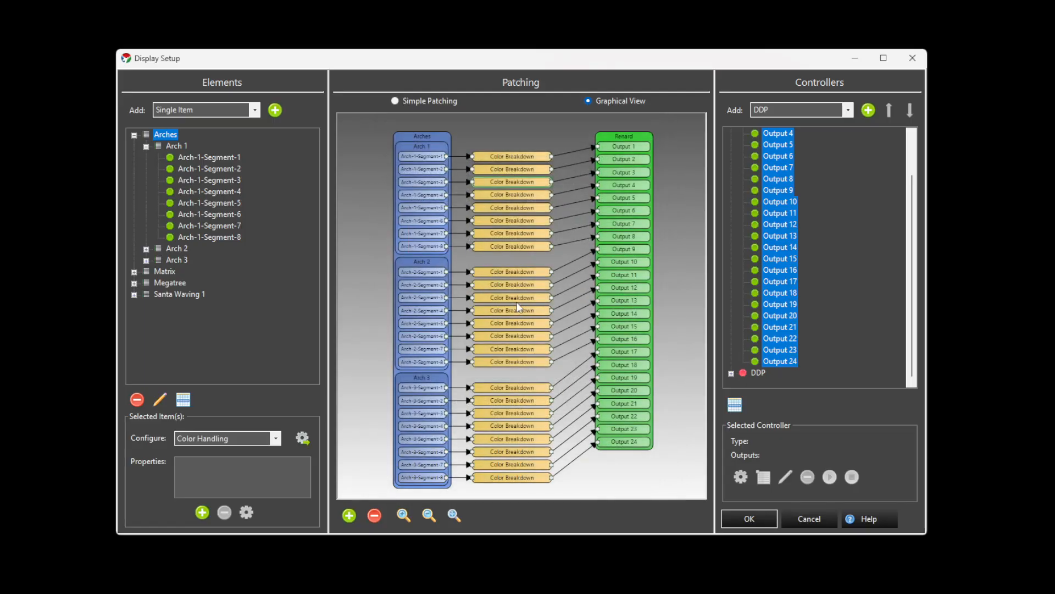
Step: Check the color set in the color breakdown filters of Arch 2's first and seventh segments
{"action": "double_click", "coordinate": [520, 272]}
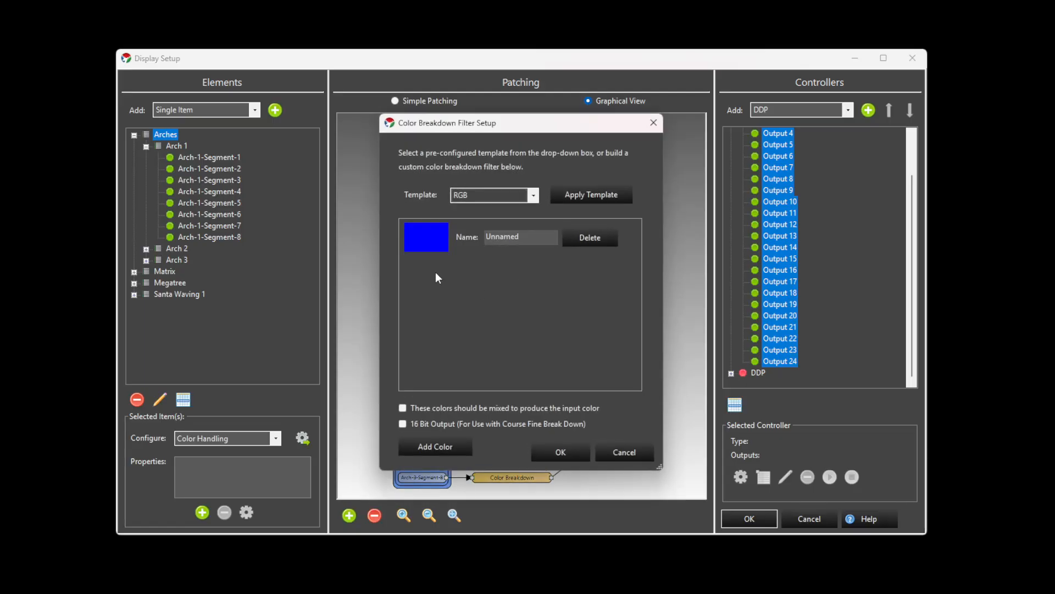
{"action": "left_click", "coordinate": [569, 450]}
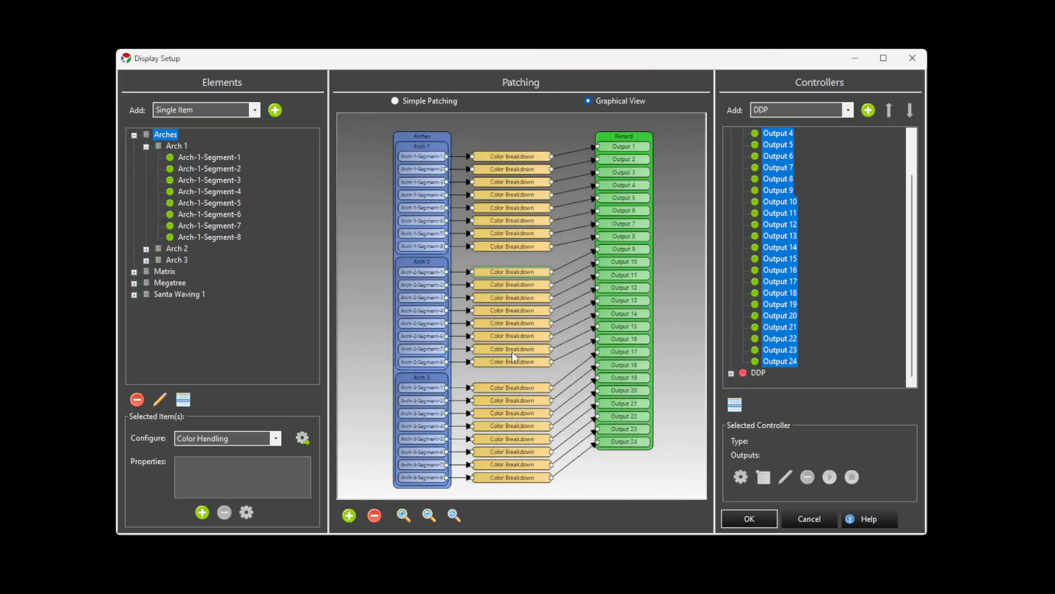
{"action": "double_click", "coordinate": [513, 351]}
{"action": "left_click", "coordinate": [557, 452]}
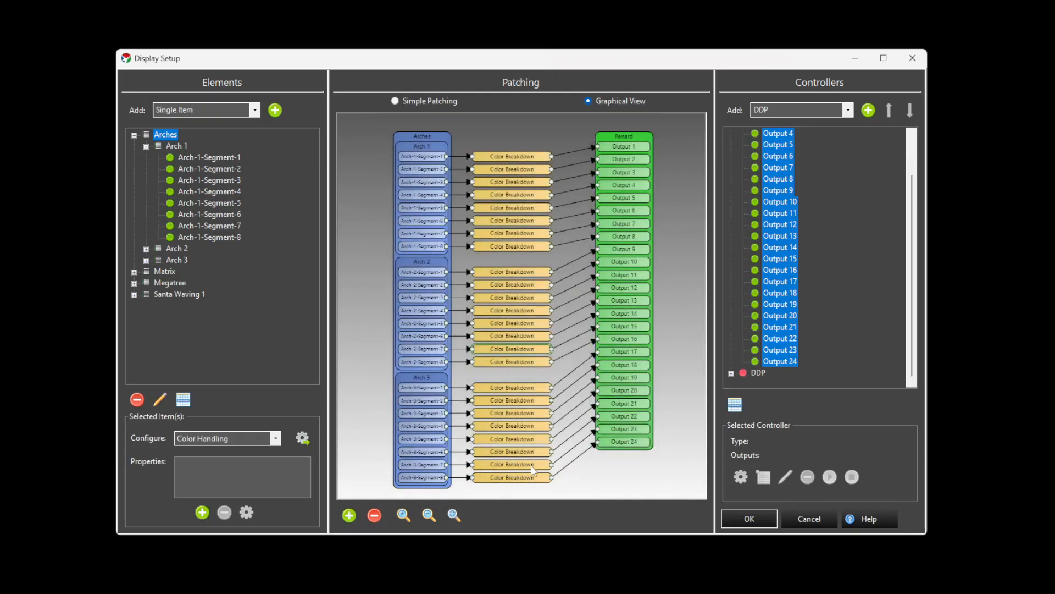
Step: Check the color breakdown filters of Arch 3's first and last segments, and return to simple patching
{"action": "double_click", "coordinate": [506, 387]}
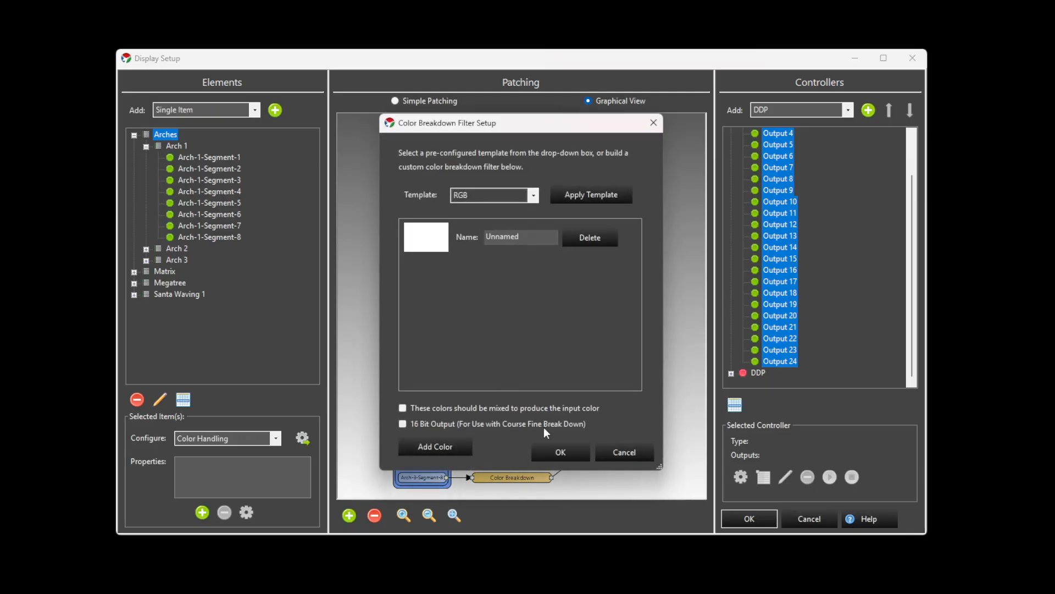
{"action": "left_click", "coordinate": [550, 451]}
{"action": "double_click", "coordinate": [529, 476]}
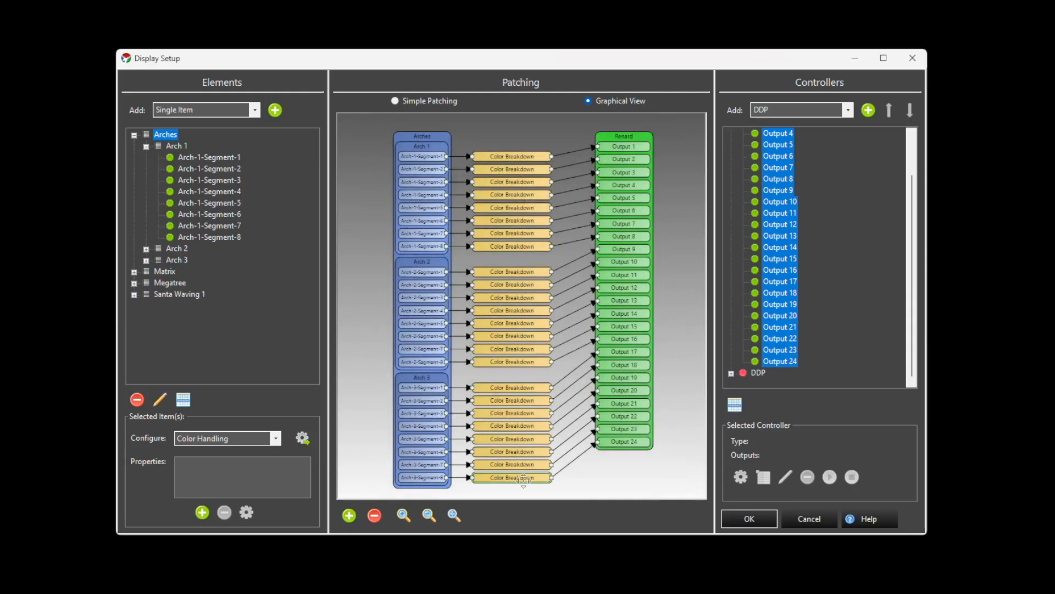
{"action": "left_click", "coordinate": [558, 453]}
{"action": "left_click", "coordinate": [422, 102]}
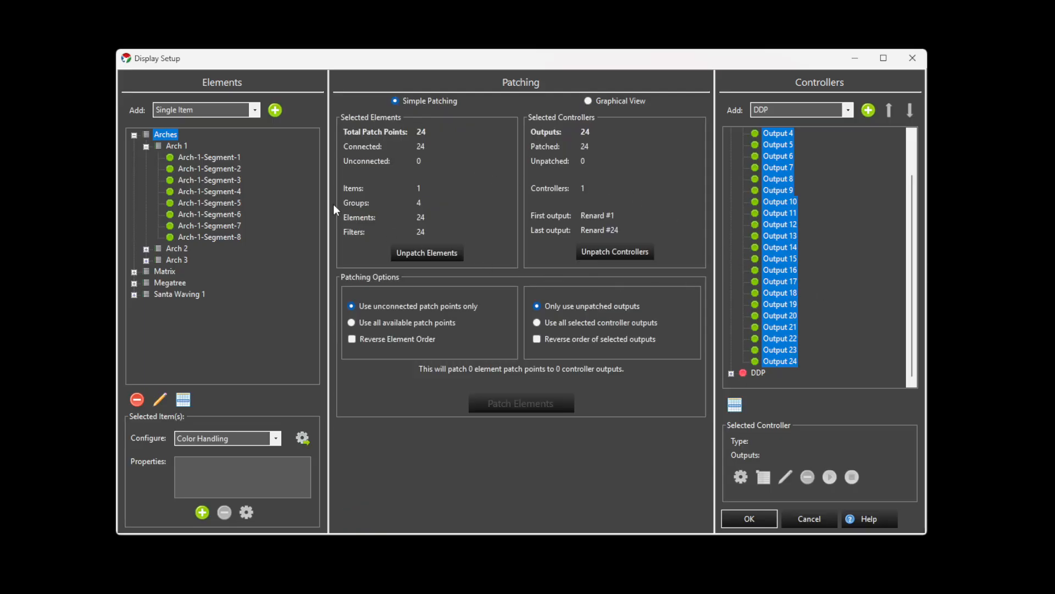
Step: Review the segments under Arch 2 and Arch 3, and close the display setup with OK
{"action": "left_click", "coordinate": [145, 147]}
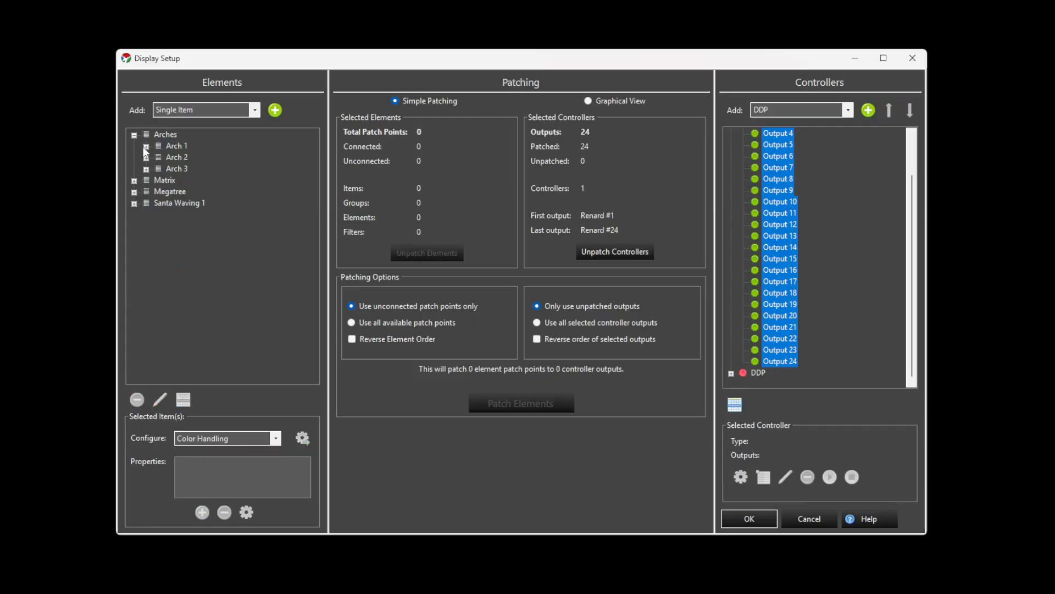
{"action": "left_click", "coordinate": [146, 158]}
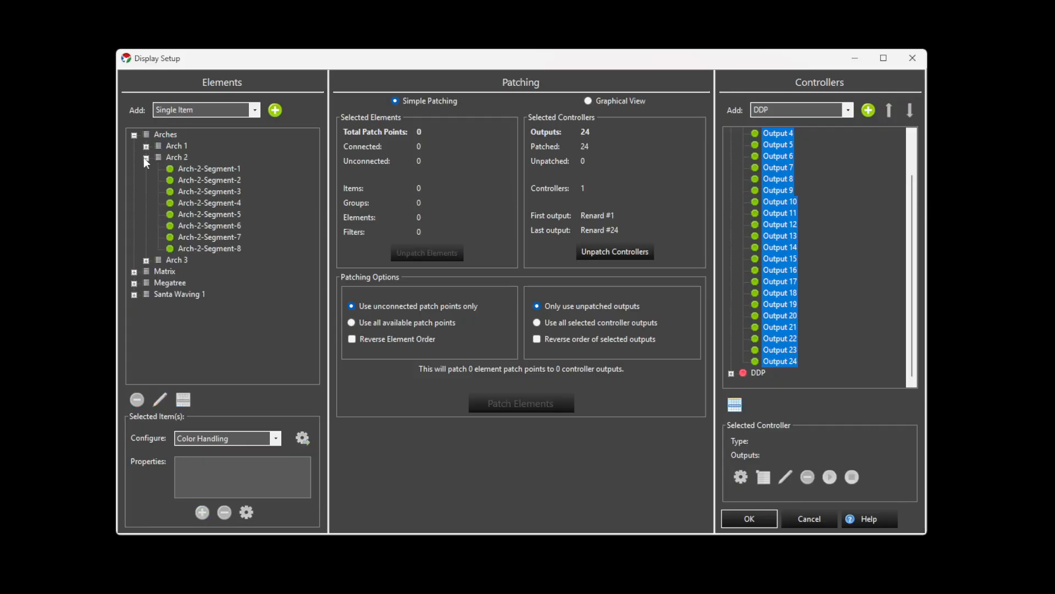
{"action": "left_click", "coordinate": [145, 158]}
{"action": "left_click", "coordinate": [146, 169]}
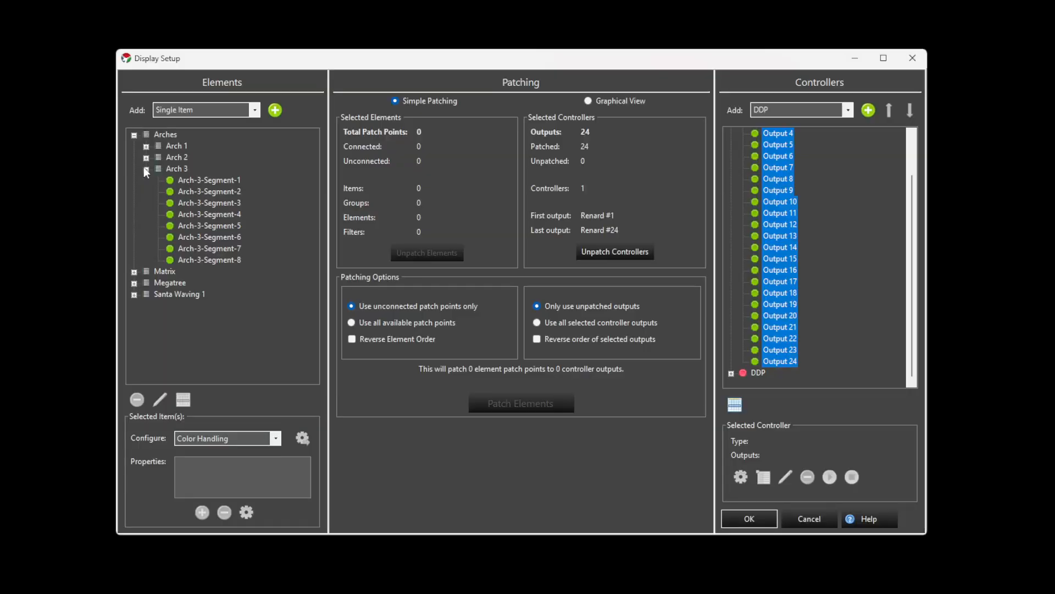
{"action": "left_click", "coordinate": [145, 169]}
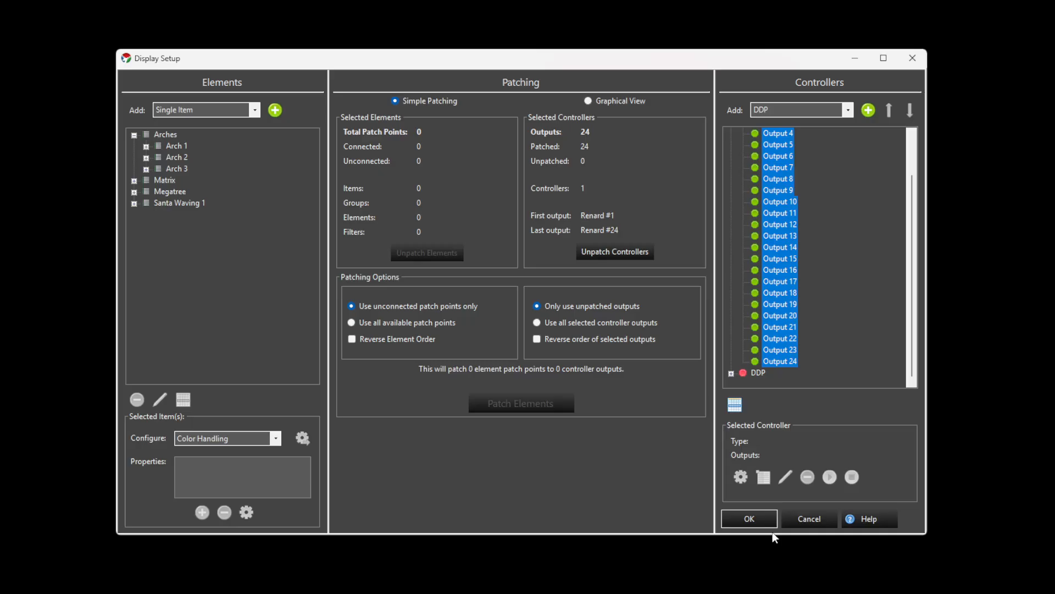
{"action": "left_click", "coordinate": [749, 520]}
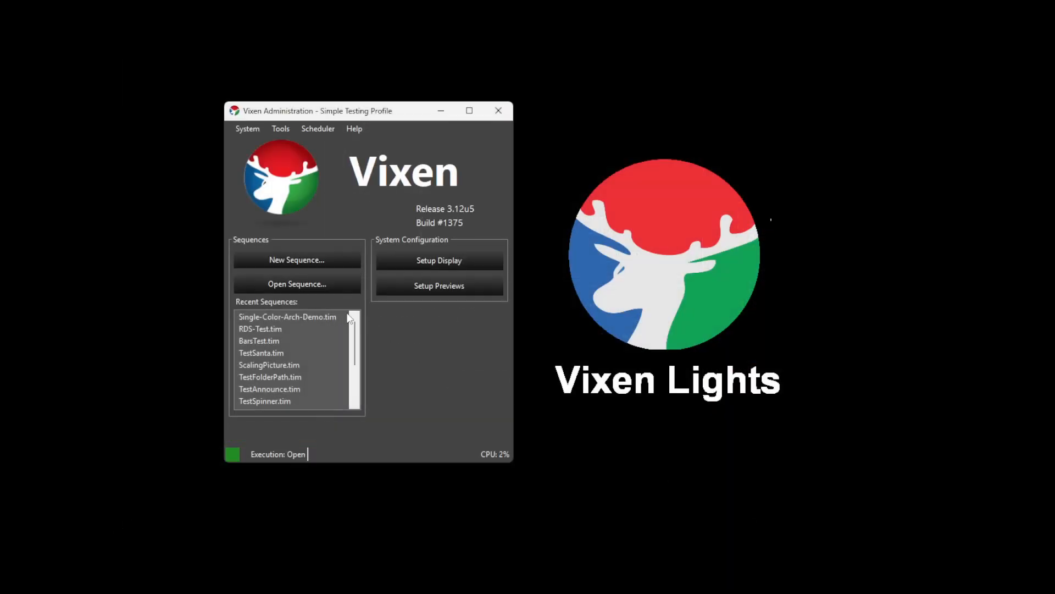
Step: Open the Single-Color-Arch-Demo sequence and place a Set Level effect on Arch 1 starting at about 1.3 s
{"action": "double_click", "coordinate": [322, 317]}
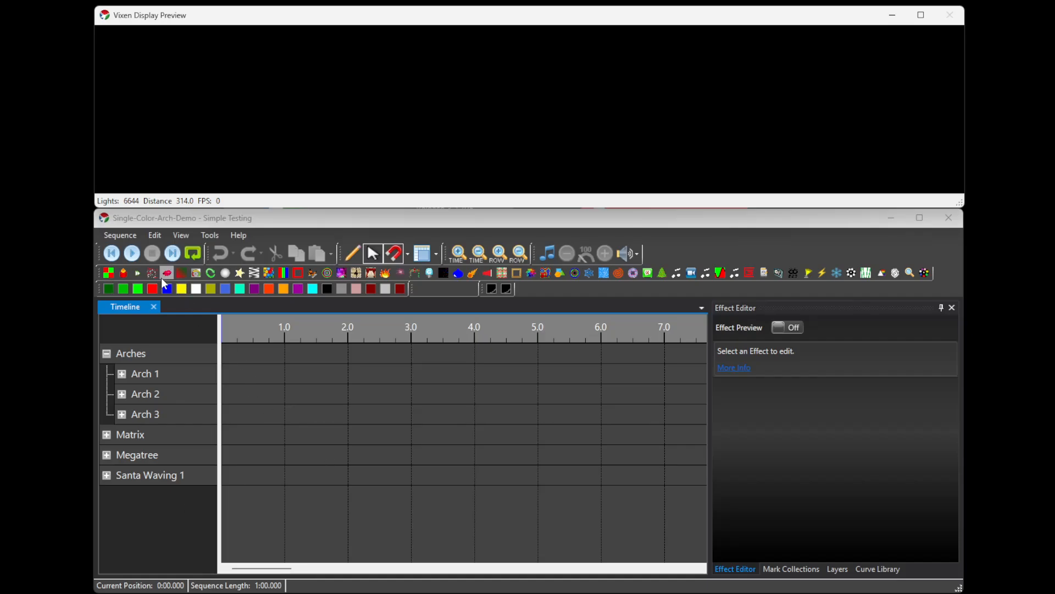
{"action": "left_click_drag", "start_coordinate": [197, 274], "coordinate": [302, 374]}
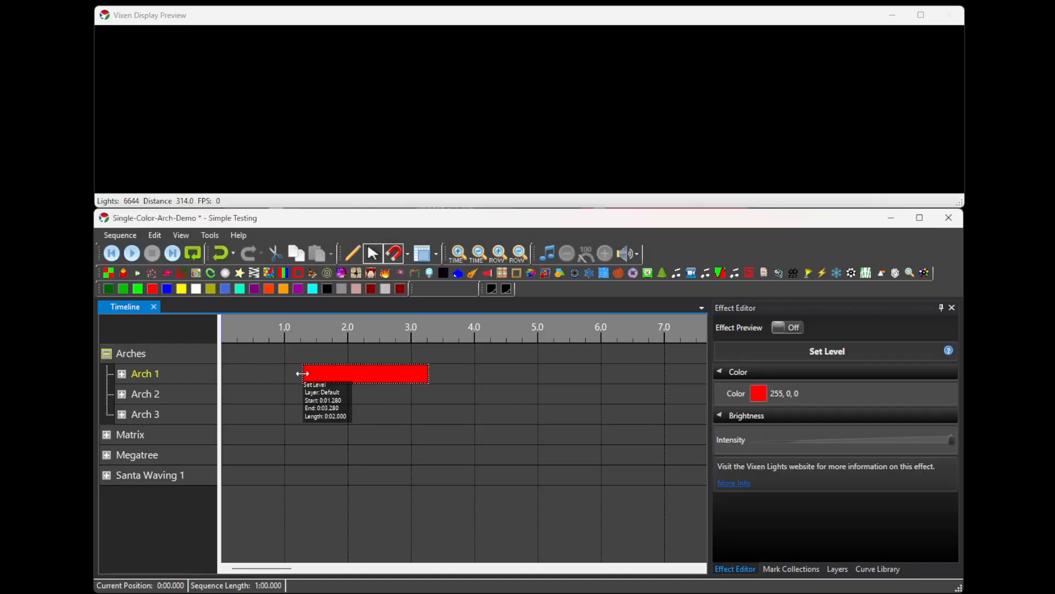
Step: Turn on the effect preview and look at Arch 1's segment rows, shifting its Set Level effect slightly to start at about 1.31 s
{"action": "left_click", "coordinate": [779, 327]}
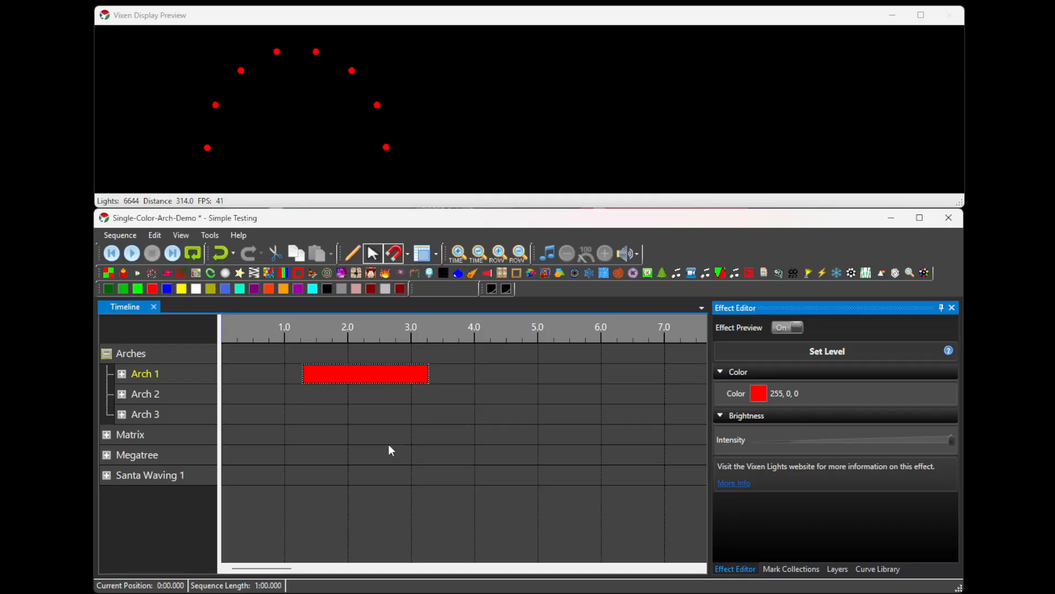
{"action": "left_click", "coordinate": [233, 107]}
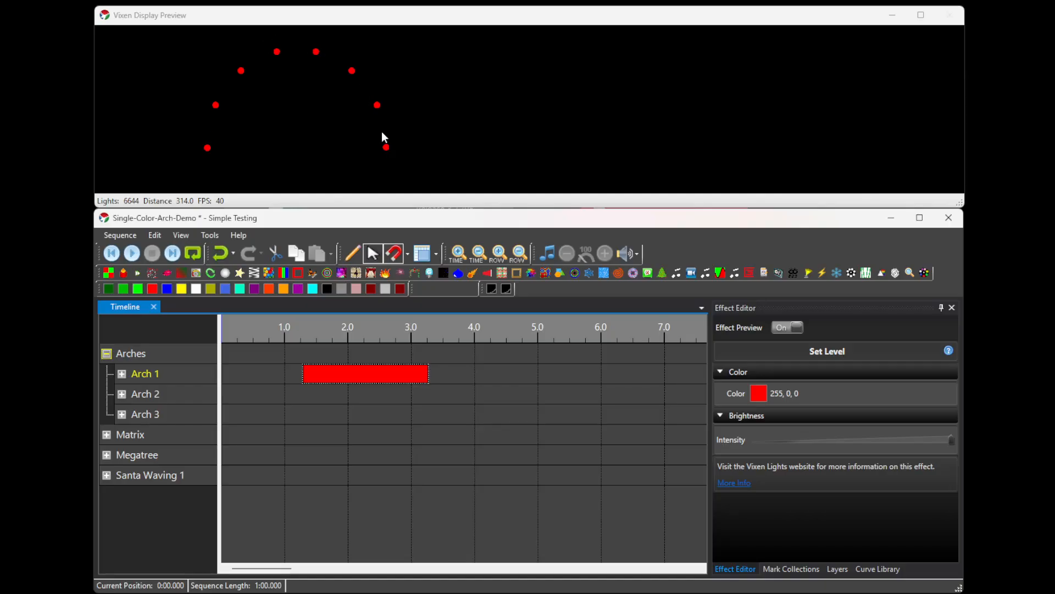
{"action": "left_click", "coordinate": [121, 374]}
{"action": "left_click_drag", "start_coordinate": [329, 383], "coordinate": [368, 375]}
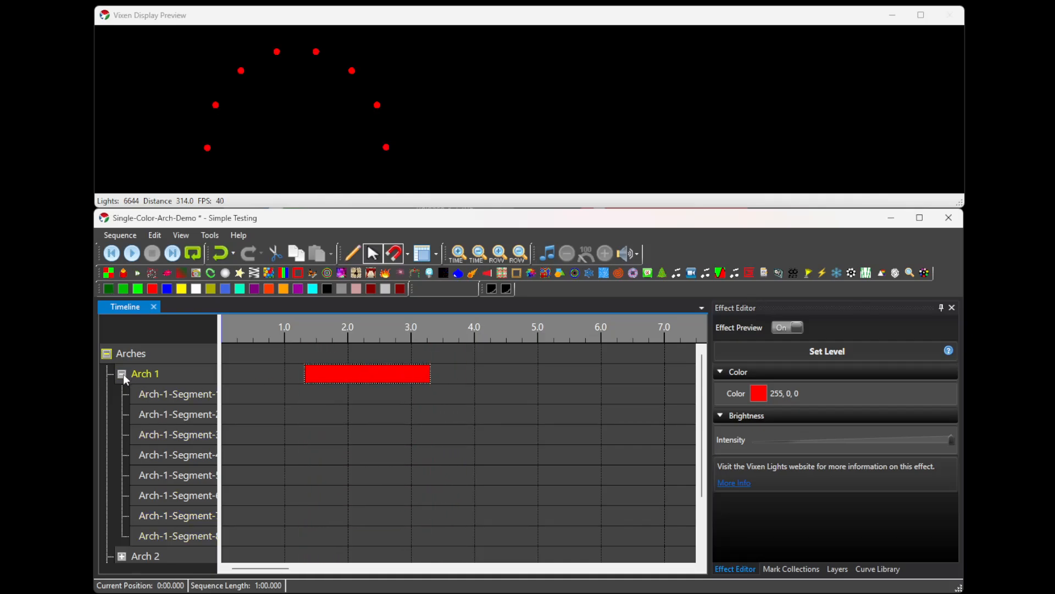
{"action": "left_click", "coordinate": [122, 374]}
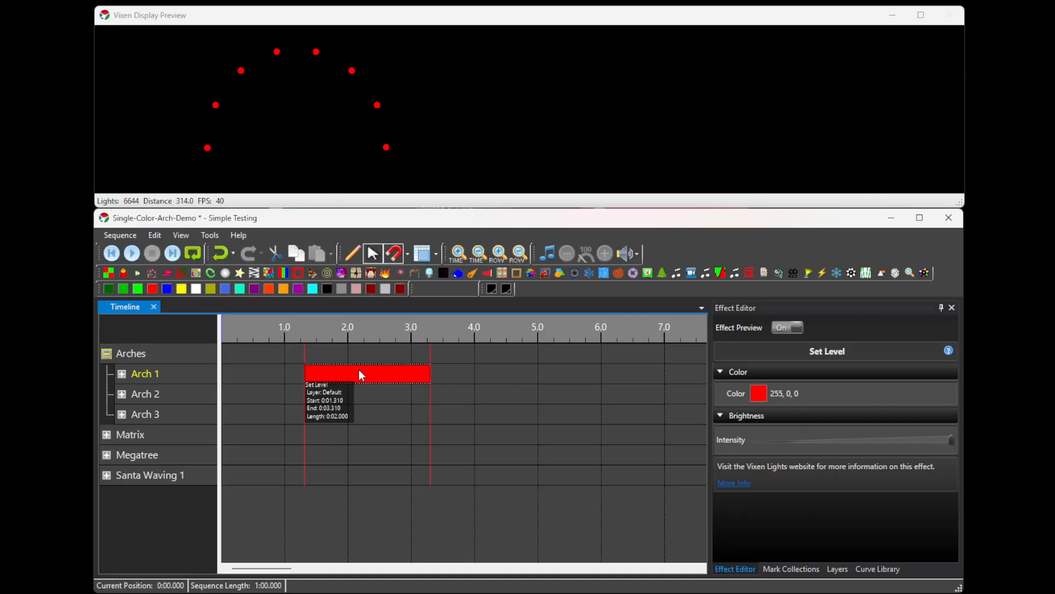
Step: Move the Set Level effect to Arch 2, on to Arch 3, and up to the Arches group row, starting at about 1.8 s
{"action": "left_click_drag", "start_coordinate": [362, 376], "coordinate": [374, 387]}
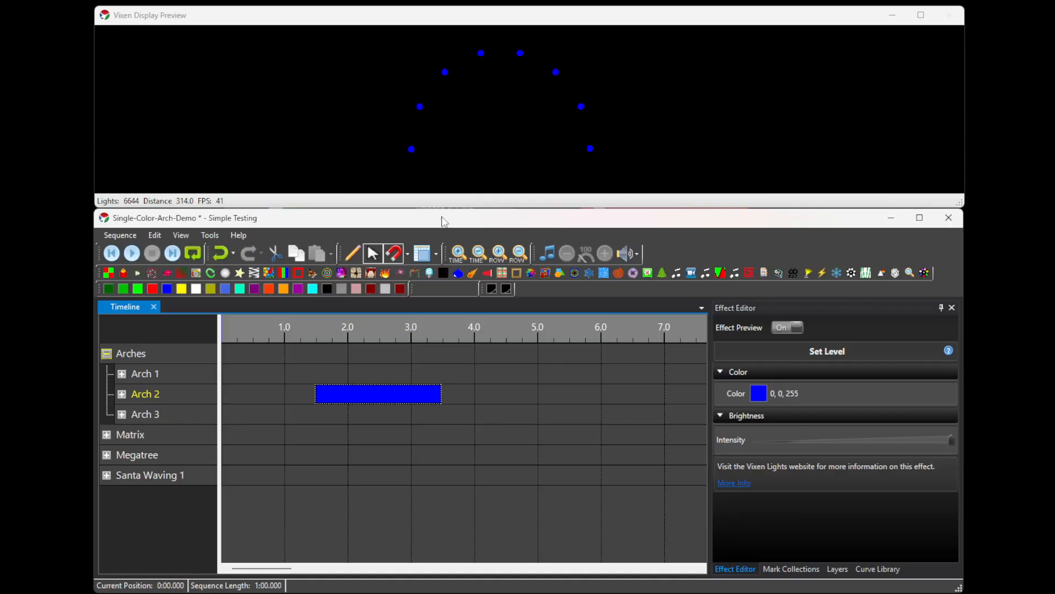
{"action": "left_click_drag", "start_coordinate": [381, 394], "coordinate": [414, 408]}
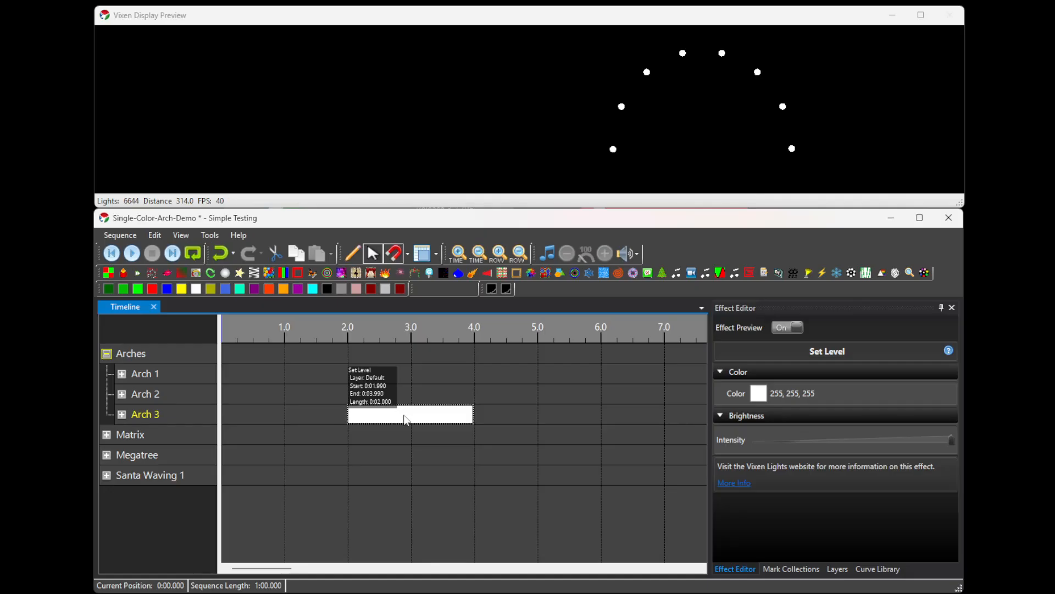
{"action": "left_click_drag", "start_coordinate": [405, 419], "coordinate": [390, 355]}
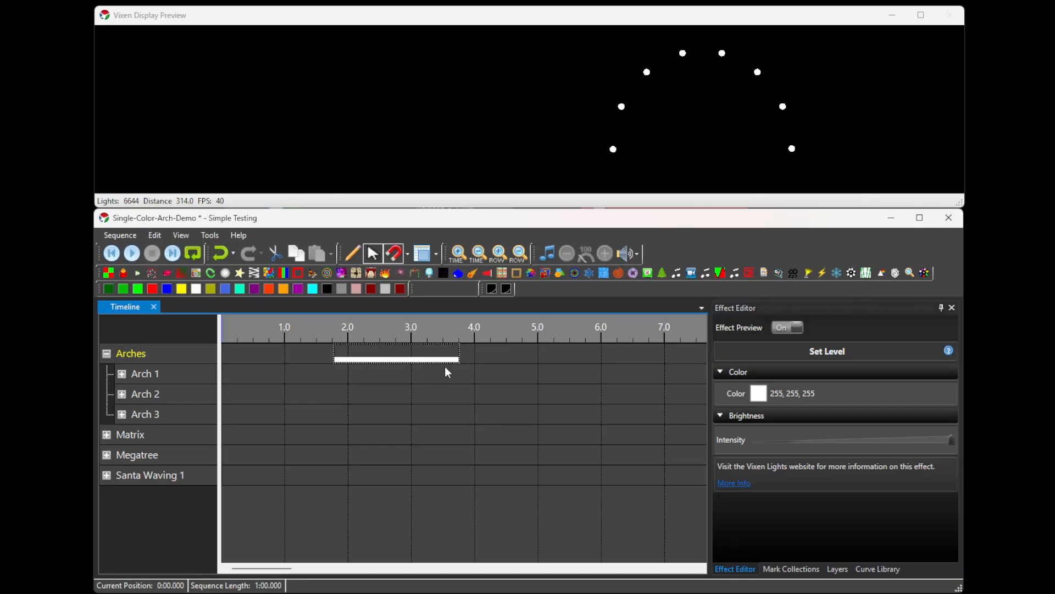
Step: Change the color of the Arches group's Set Level effect to blue and then to red
{"action": "left_click", "coordinate": [763, 399]}
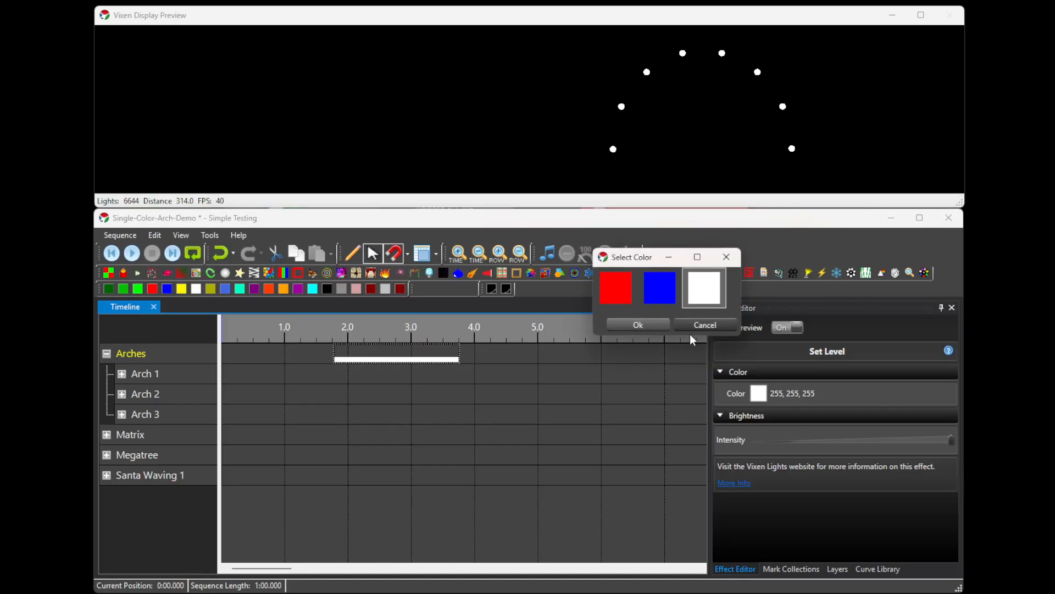
{"action": "left_click", "coordinate": [656, 289]}
{"action": "left_click", "coordinate": [645, 324]}
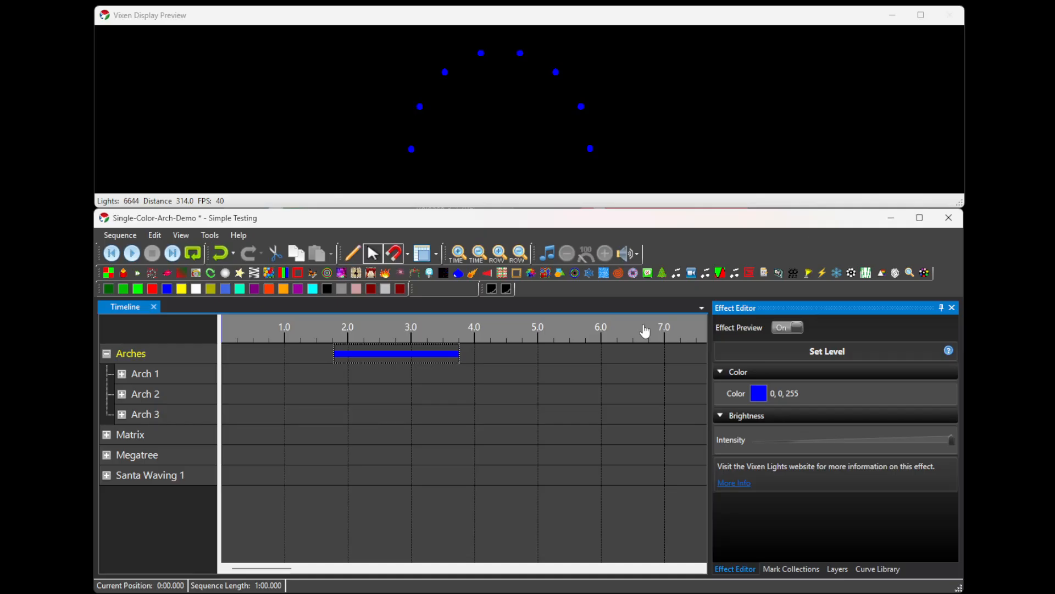
{"action": "left_click", "coordinate": [758, 394]}
{"action": "left_click", "coordinate": [624, 291]}
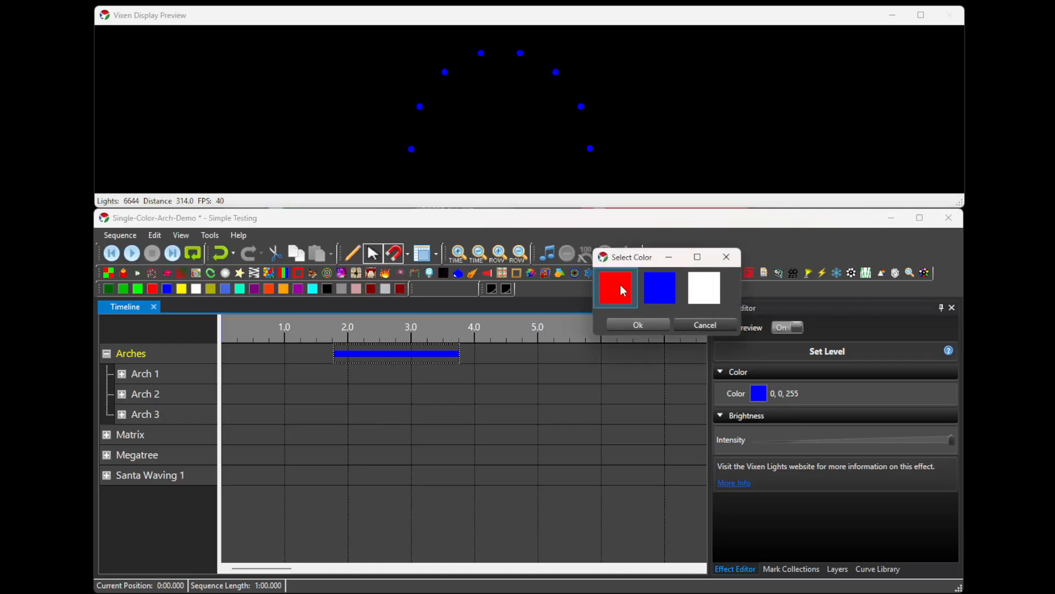
{"action": "left_click", "coordinate": [632, 325]}
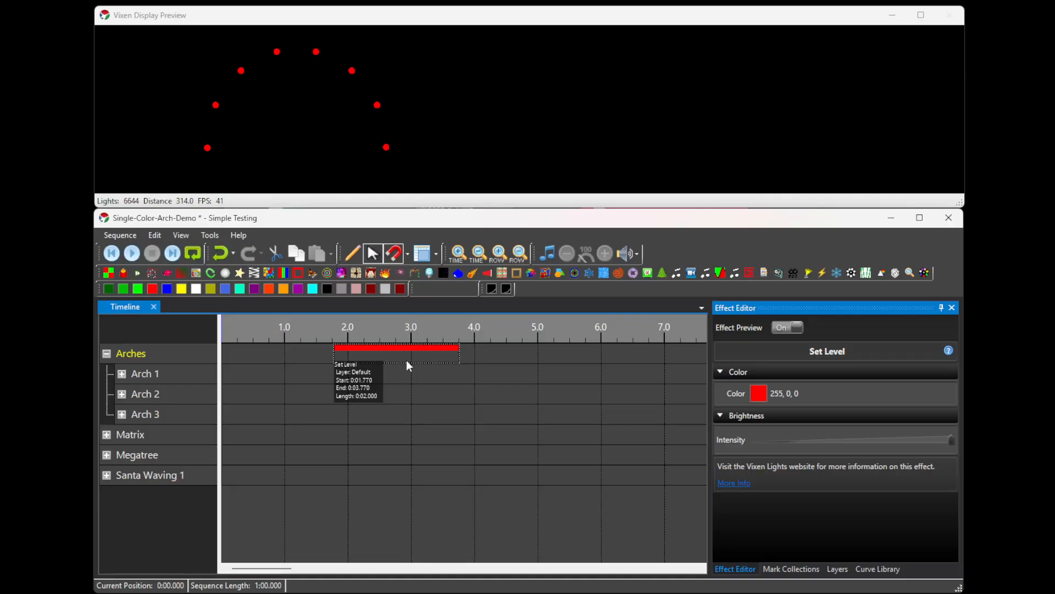
Step: Replace the group effect with Set Level effects in red on Arch 1, blue on Arch 2 and white on Arch 3, starting at about 1.88 s
{"action": "left_click_drag", "start_coordinate": [404, 352], "coordinate": [397, 374]}
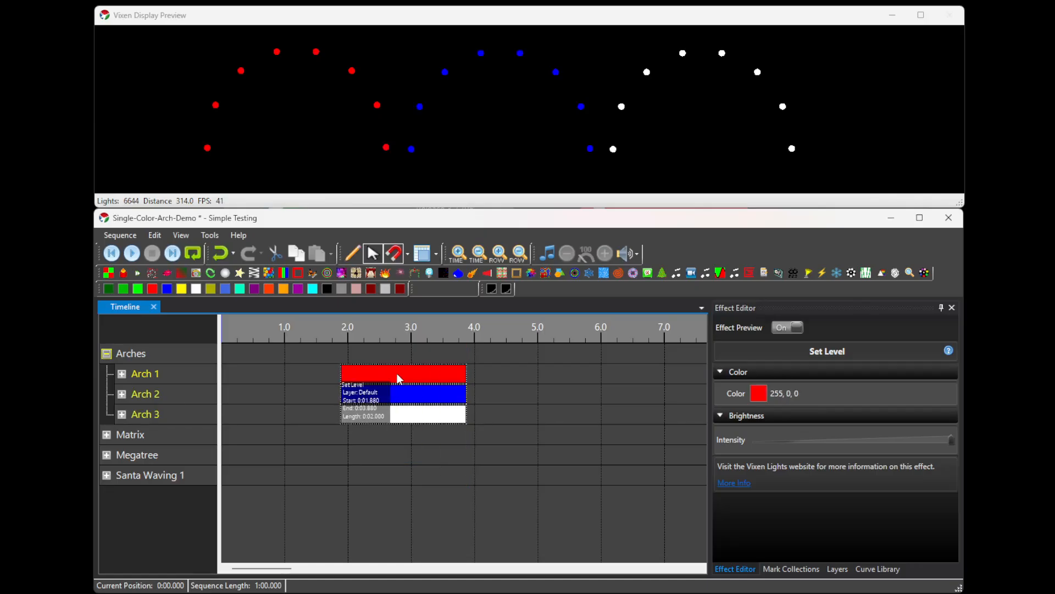
{"action": "left_click", "coordinate": [396, 452]}
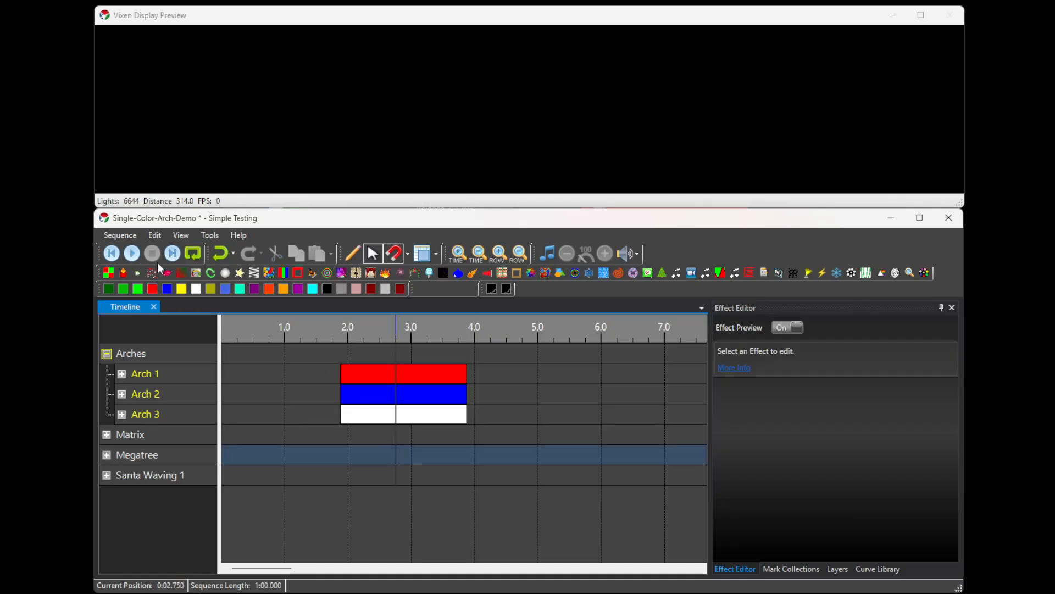
Step: Add a Pulse effect to the Arches group at about 1.86 s with red, blue and white in its gradient and a flat full intensity
{"action": "left_click_drag", "start_coordinate": [175, 268], "coordinate": [342, 354]}
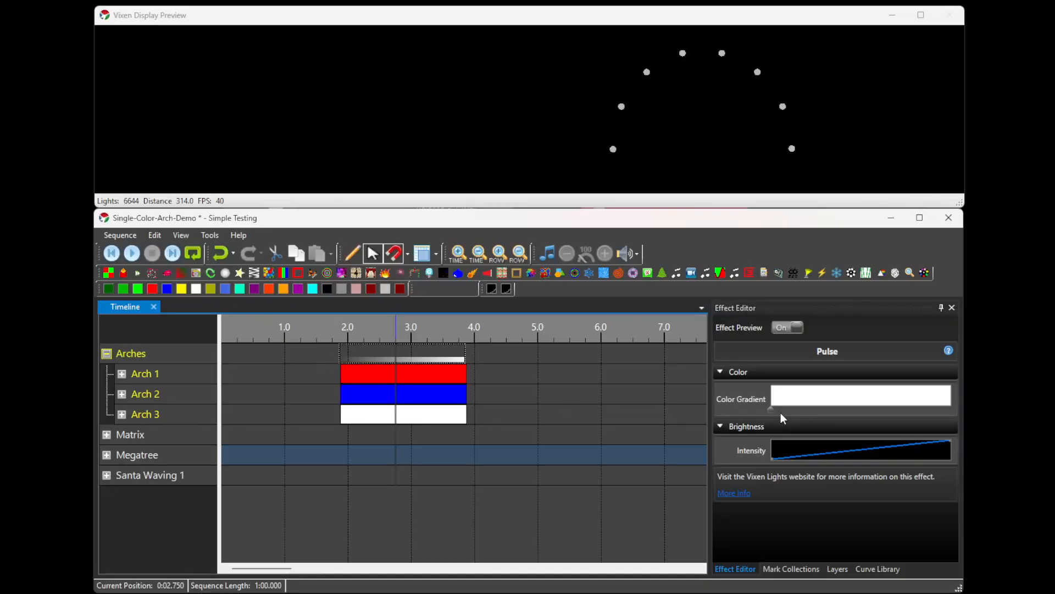
{"action": "left_click", "coordinate": [782, 402]}
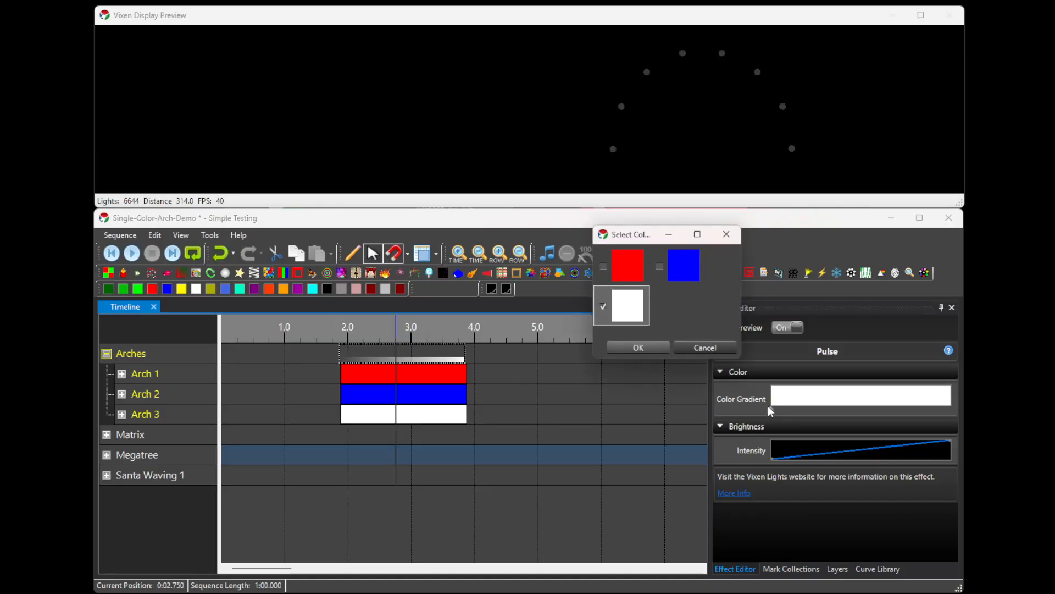
{"action": "left_click", "coordinate": [659, 268]}
{"action": "left_click", "coordinate": [648, 346]}
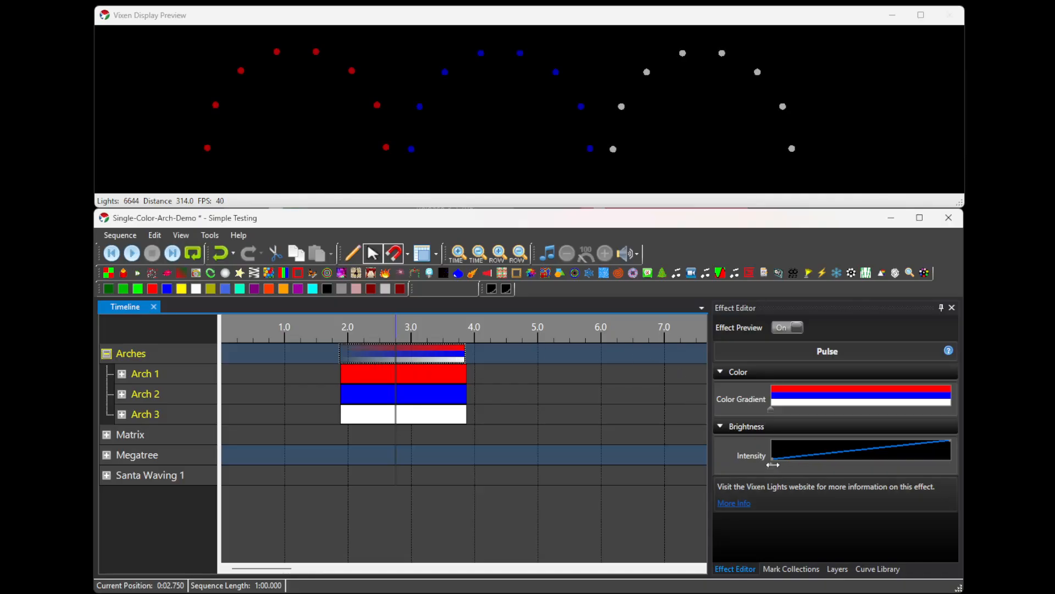
{"action": "left_click_drag", "start_coordinate": [772, 464], "coordinate": [773, 441]}
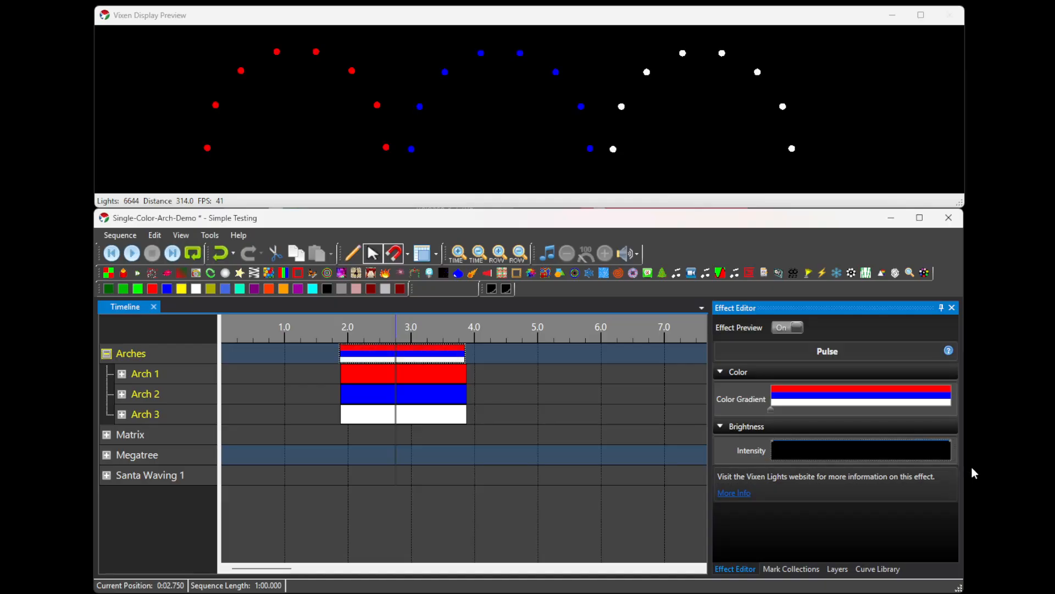
{"action": "left_click", "coordinate": [408, 189]}
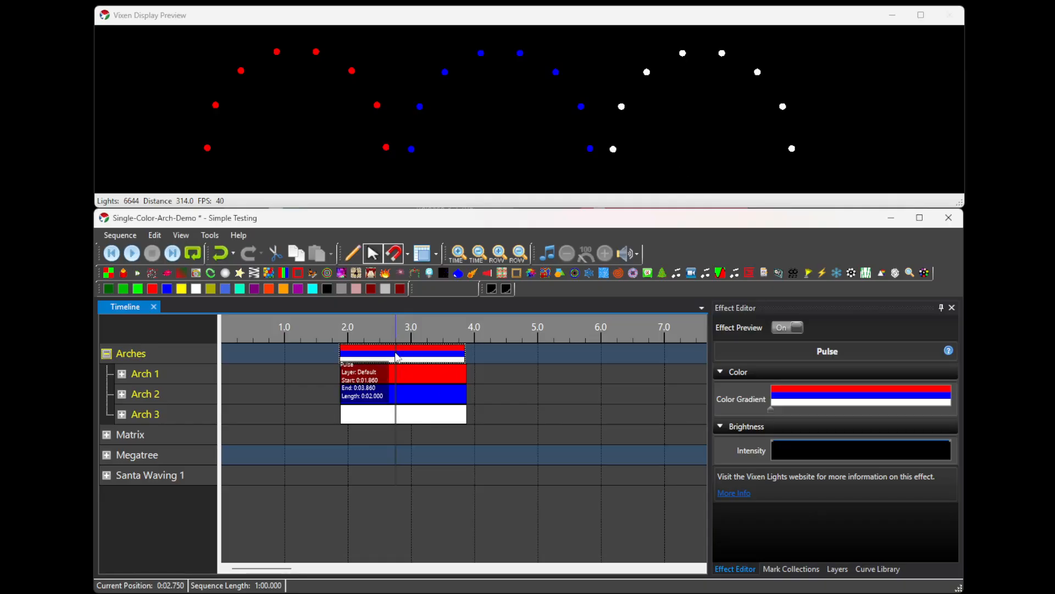
Step: Delete the Set Level effects on the three arches and move the group's Pulse effect to start at about 0.24 s
{"action": "left_click", "coordinate": [393, 374]}
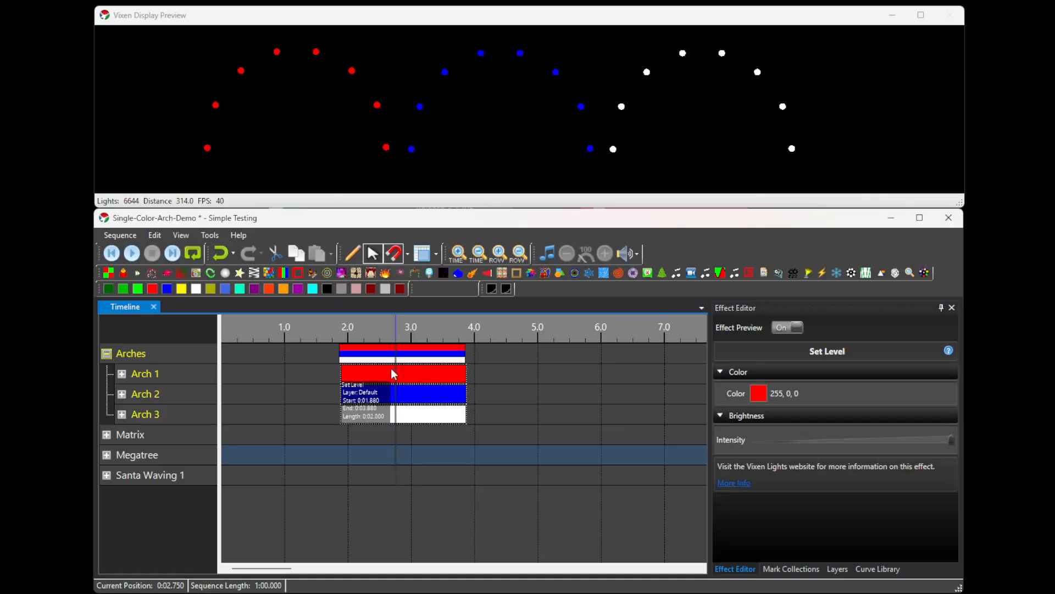
{"action": "key", "text": "Delete"}
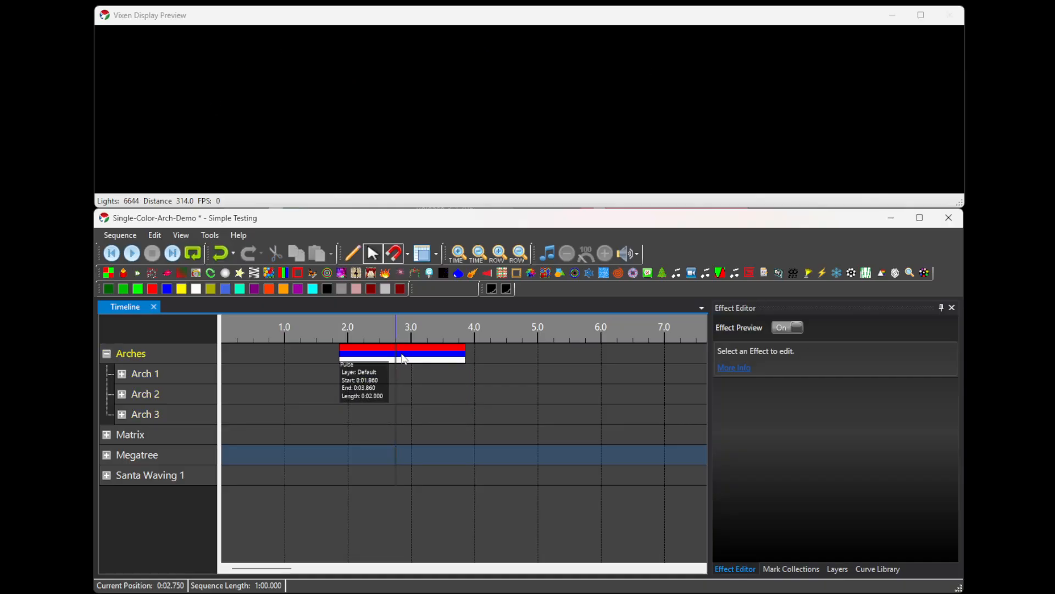
{"action": "left_click", "coordinate": [394, 353]}
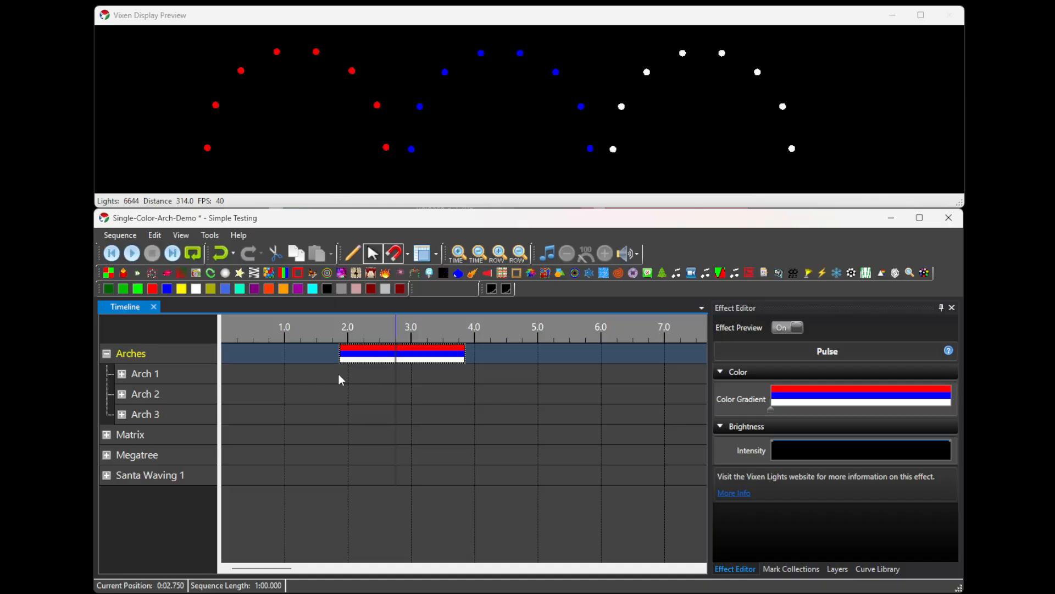
{"action": "left_click_drag", "start_coordinate": [432, 357], "coordinate": [320, 357]}
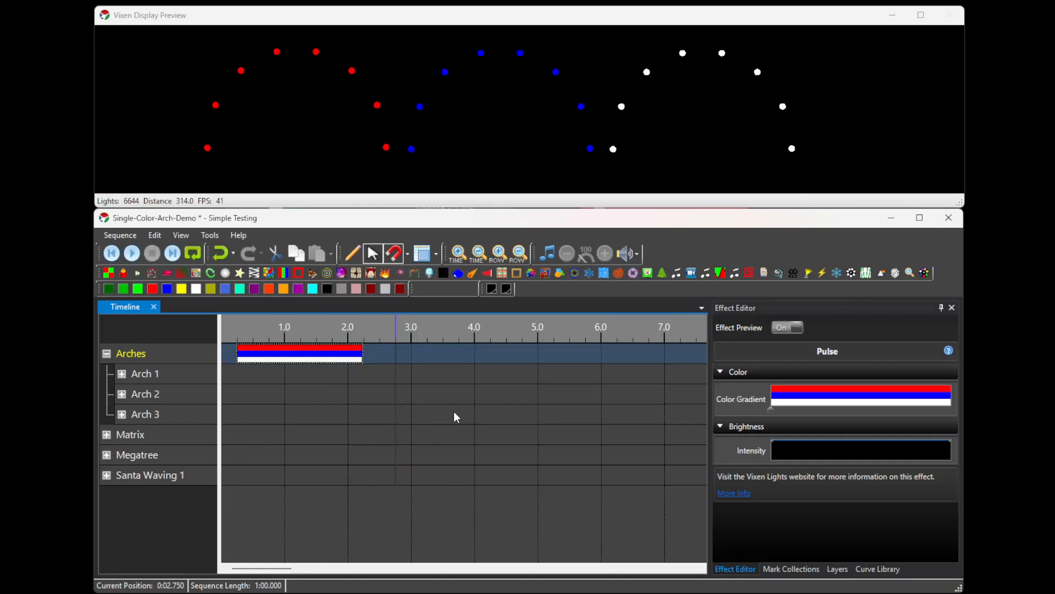
Step: Shape the Pulse effect's intensity as a rising ramp and reverse it so it fades from full to zero
{"action": "left_click", "coordinate": [772, 439]}
{"action": "left_click_drag", "start_coordinate": [766, 466], "coordinate": [766, 465]}
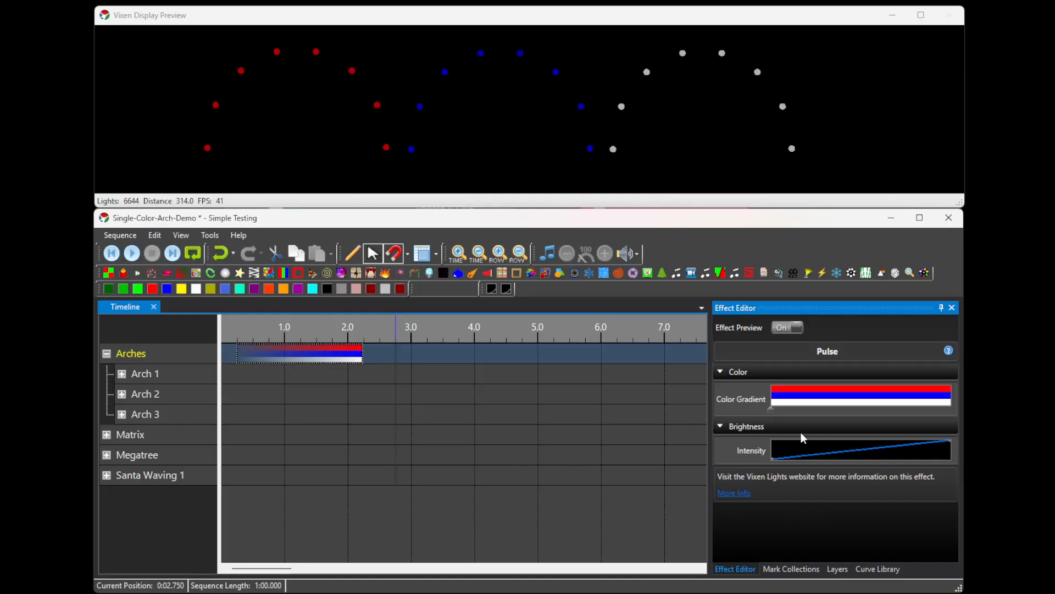
{"action": "key", "text": "r"}
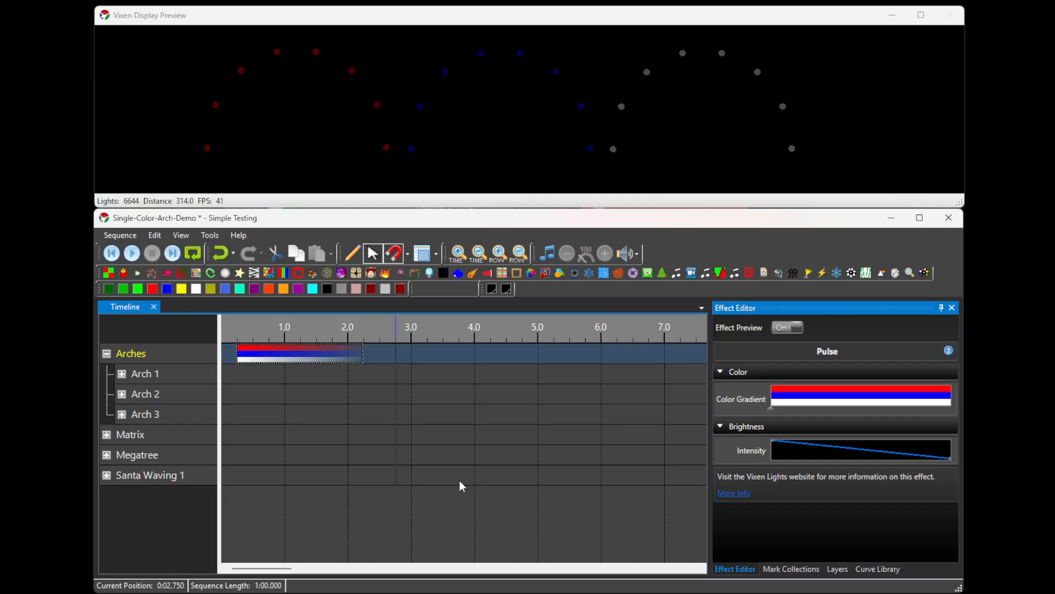
Step: Add a Chase effect to Arch 1 starting at about 2.85 s and copy it to Arch 2 at the same time
{"action": "left_click", "coordinate": [418, 406]}
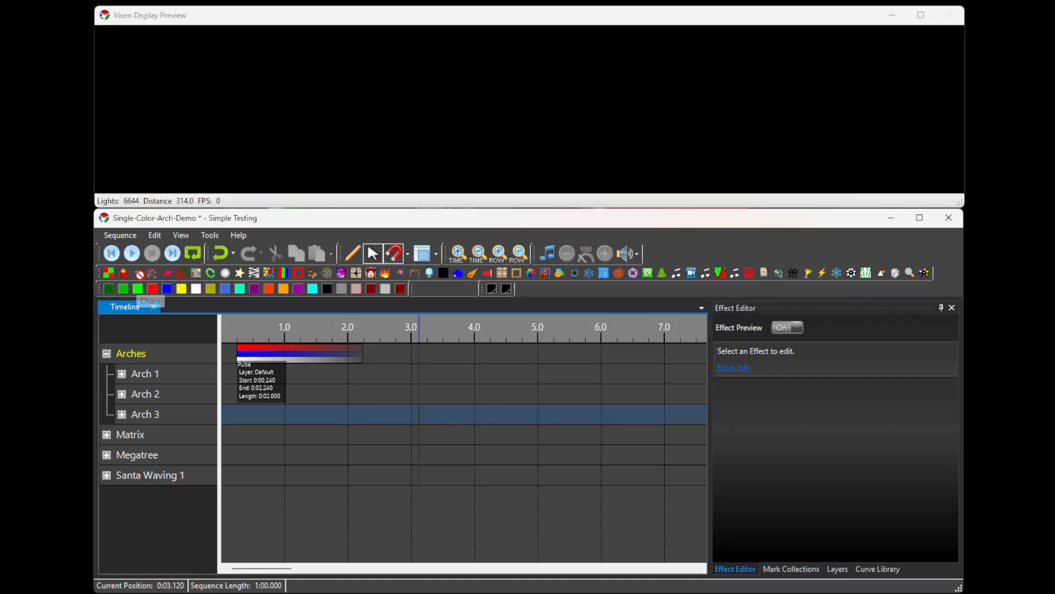
{"action": "left_click_drag", "start_coordinate": [139, 273], "coordinate": [414, 366]}
{"action": "left_click_drag", "start_coordinate": [404, 378], "coordinate": [403, 378]}
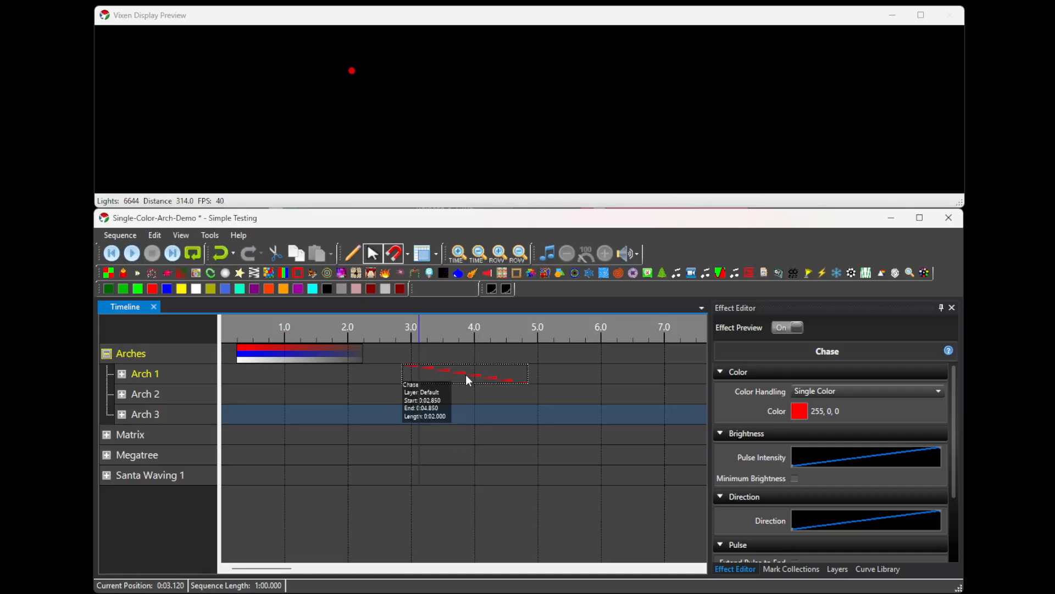
{"action": "left_click_drag", "start_coordinate": [466, 375], "coordinate": [466, 392]}
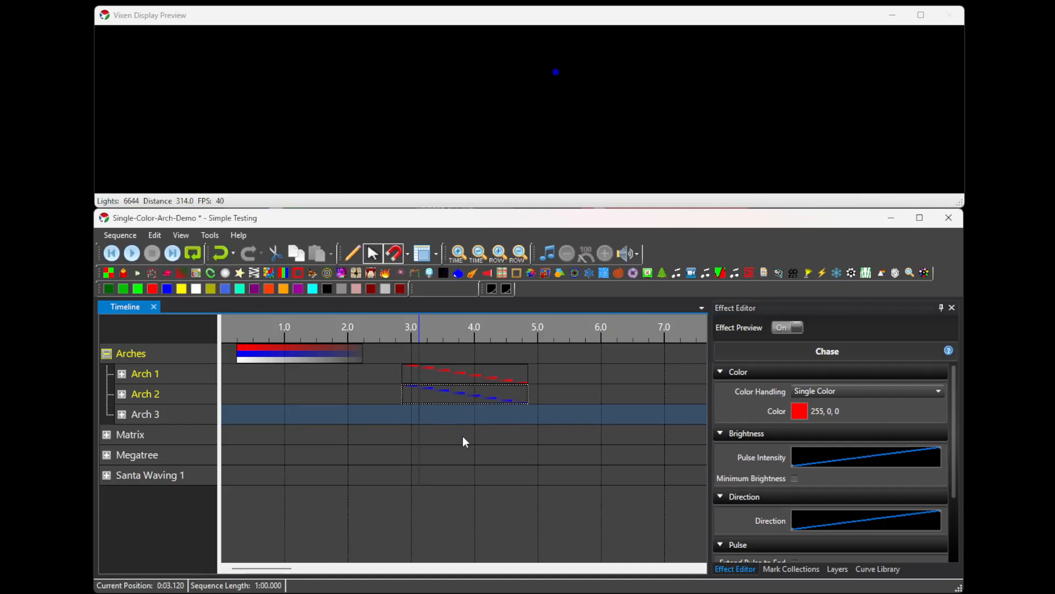
Step: Copy the Chase effect to Arch 3 at about 2.86 s and select all three arch chases to preview them together
{"action": "left_click_drag", "start_coordinate": [482, 432], "coordinate": [457, 374]}
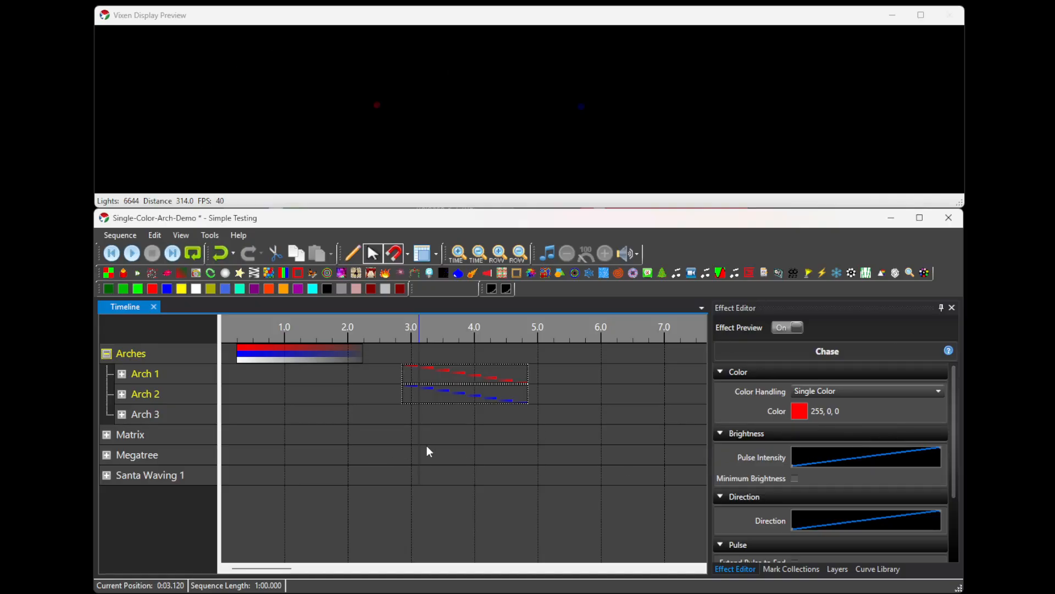
{"action": "left_click_drag", "start_coordinate": [456, 399], "coordinate": [466, 412]}
{"action": "key", "text": "ctrl+z"}
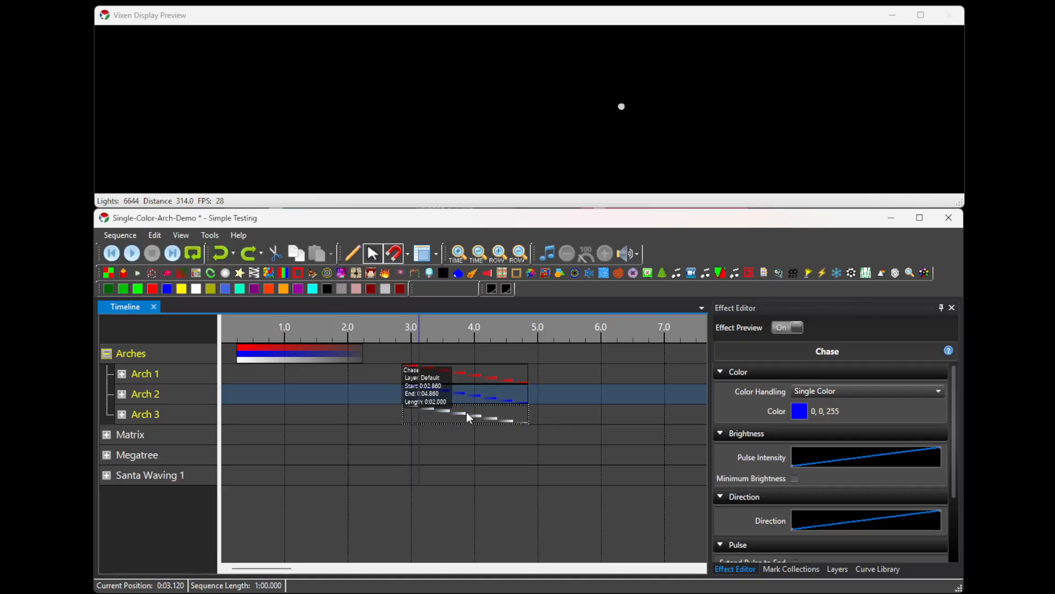
{"action": "left_click_drag", "start_coordinate": [481, 461], "coordinate": [456, 365]}
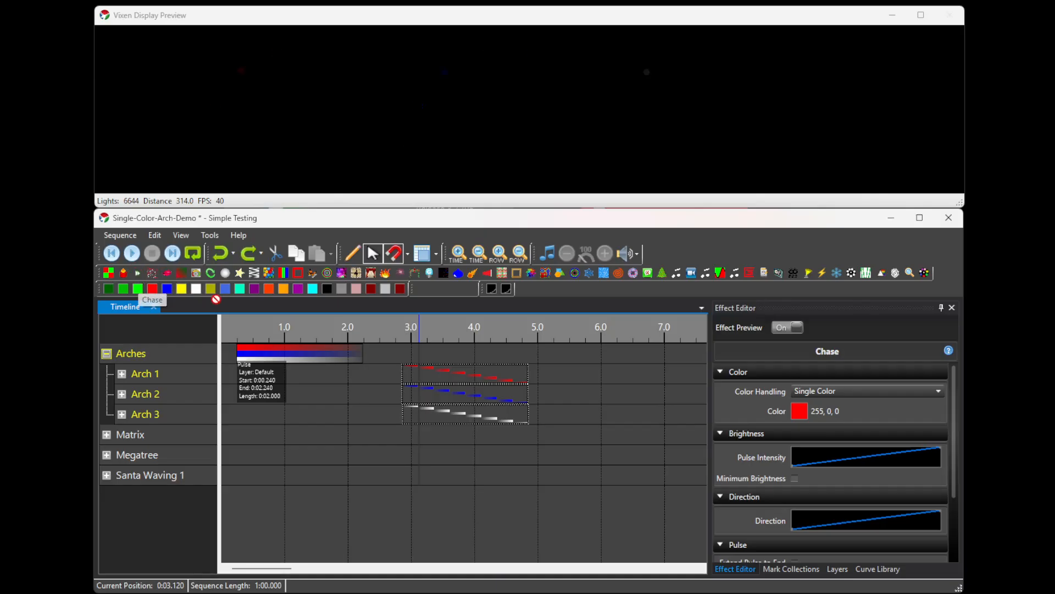
Step: Add a Chase effect to the Arches group at about 2.81 s, extend its end to match the arch chases, and set its color to blue
{"action": "left_click_drag", "start_coordinate": [401, 356], "coordinate": [401, 354]}
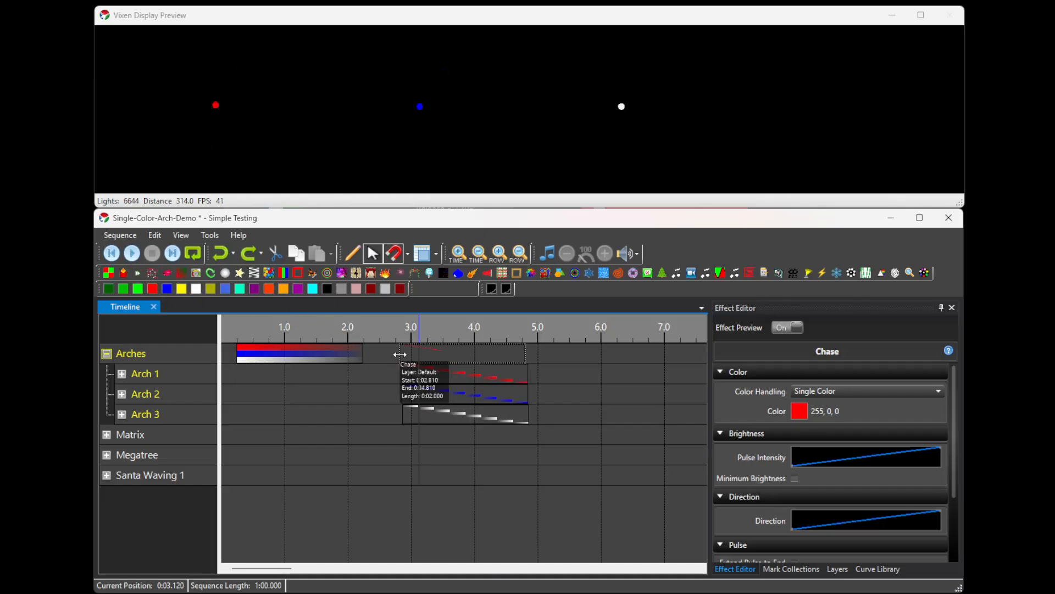
{"action": "left_click_drag", "start_coordinate": [523, 350], "coordinate": [526, 351]}
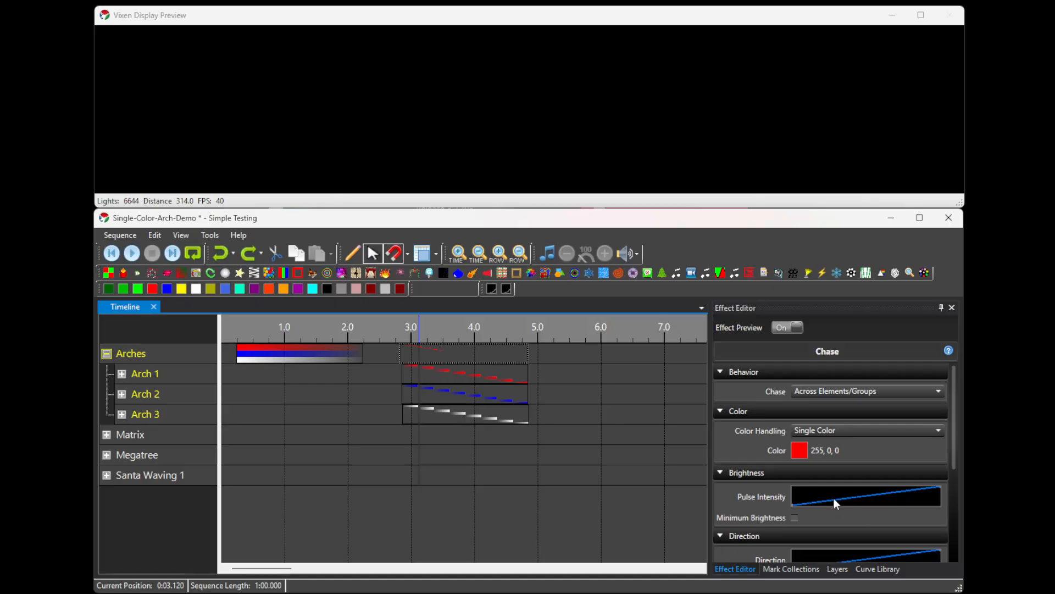
{"action": "left_click", "coordinate": [798, 450]}
{"action": "left_click", "coordinate": [660, 286]}
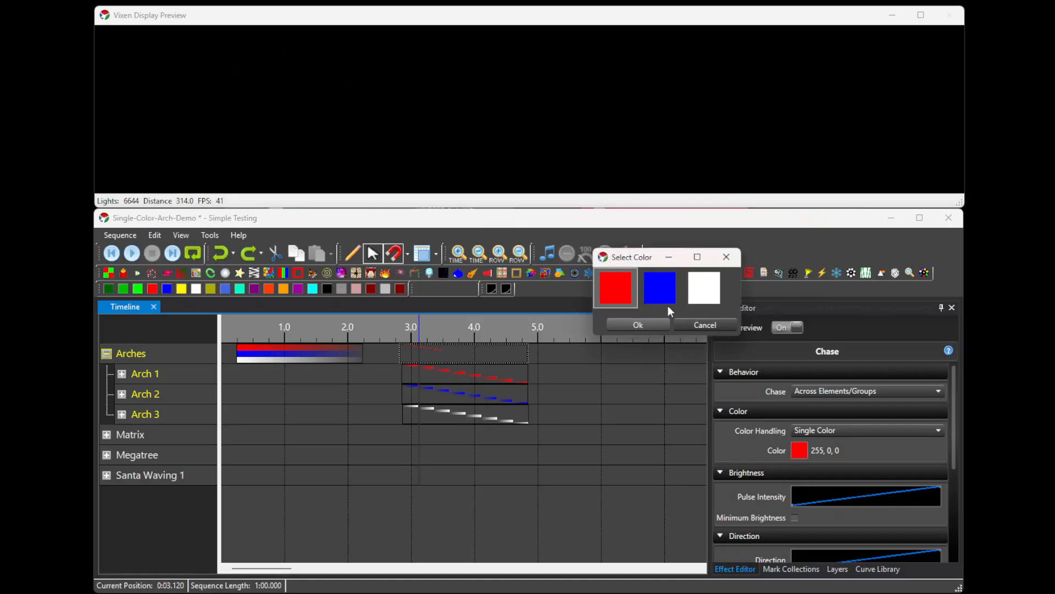
{"action": "left_click", "coordinate": [662, 330]}
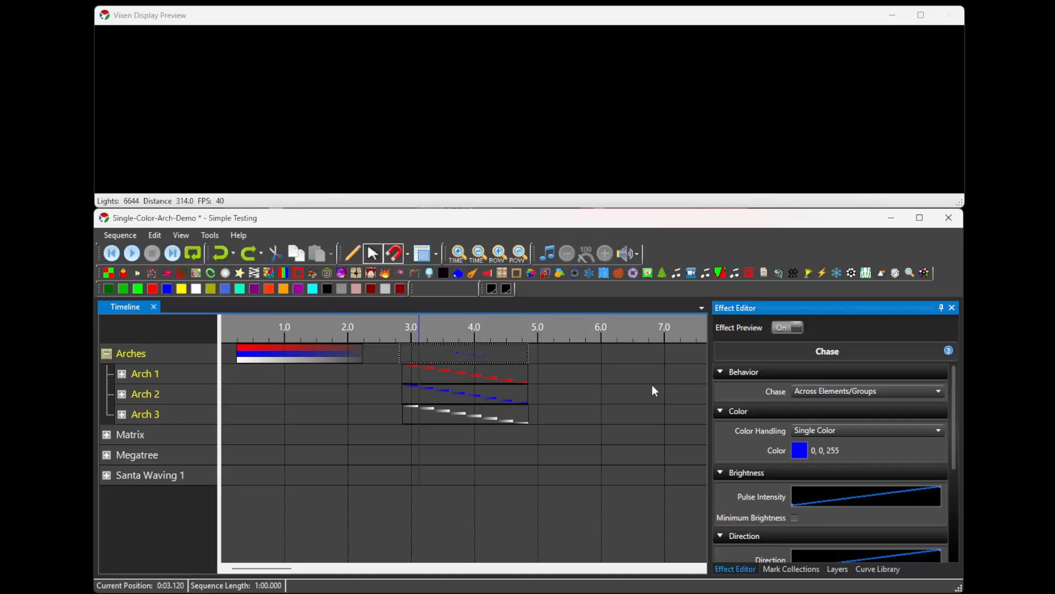
Step: Set the group Chase effect's Pulse Overlap to 312 and deselect the effect
{"action": "scroll", "coordinate": [835, 525], "scroll_direction": "down", "scroll_amount": 3}
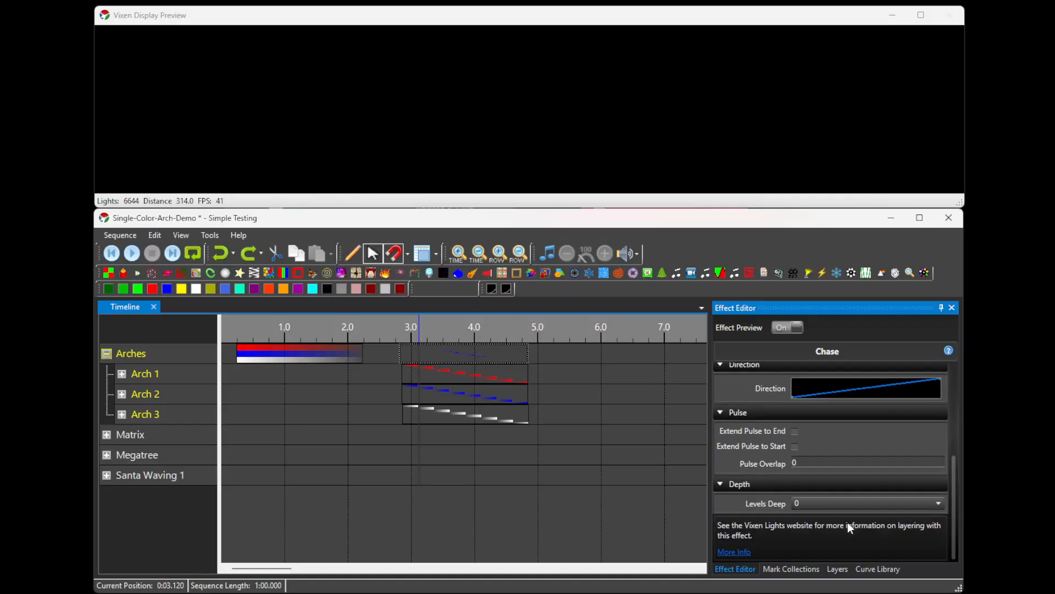
{"action": "left_click_drag", "start_coordinate": [873, 468], "coordinate": [947, 473]}
{"action": "left_click_drag", "start_coordinate": [824, 468], "coordinate": [897, 477]}
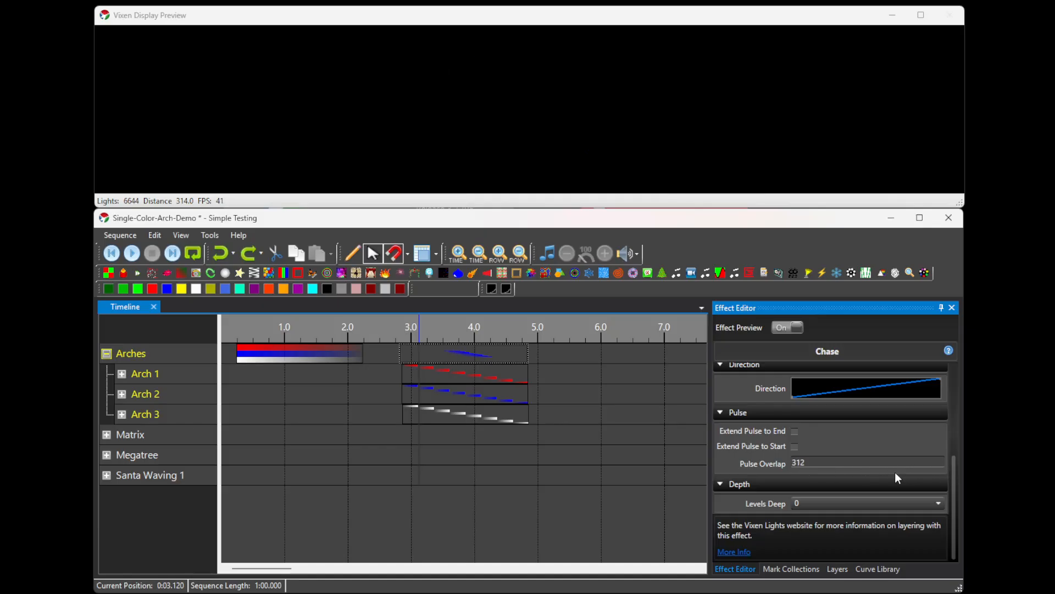
{"action": "left_click", "coordinate": [598, 453]}
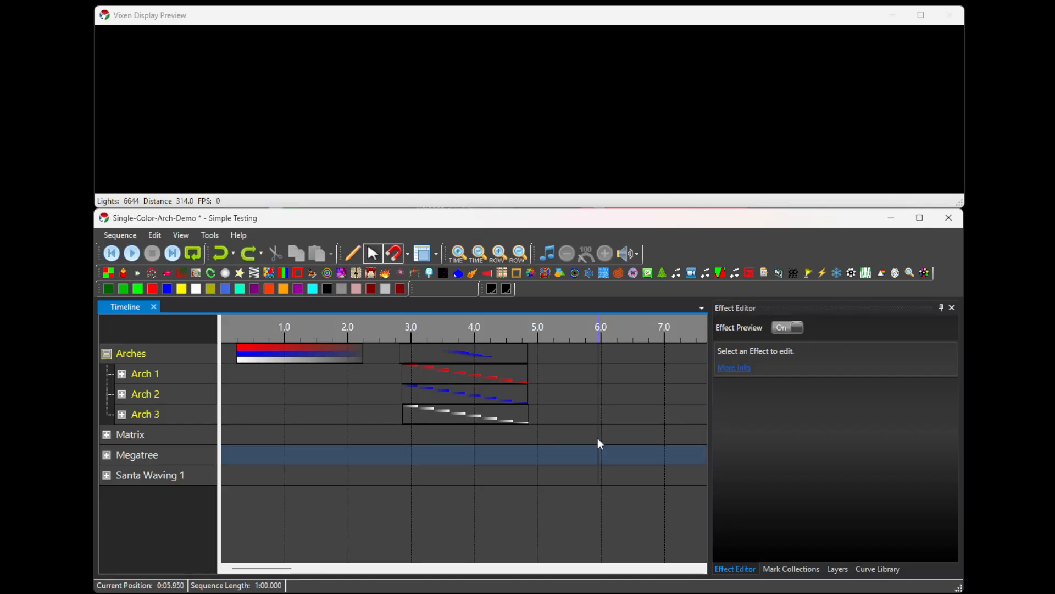
Step: Reselect the Chase effect on the Arches group and change its color to white
{"action": "left_click", "coordinate": [493, 357]}
{"action": "scroll", "coordinate": [814, 438], "scroll_direction": "up", "scroll_amount": 5}
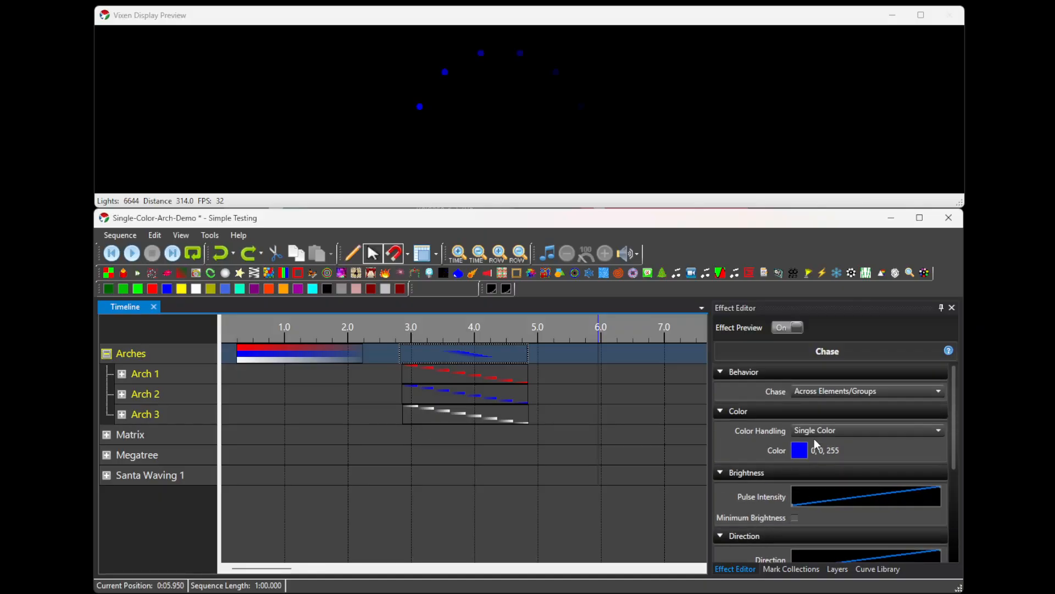
{"action": "left_click", "coordinate": [799, 450]}
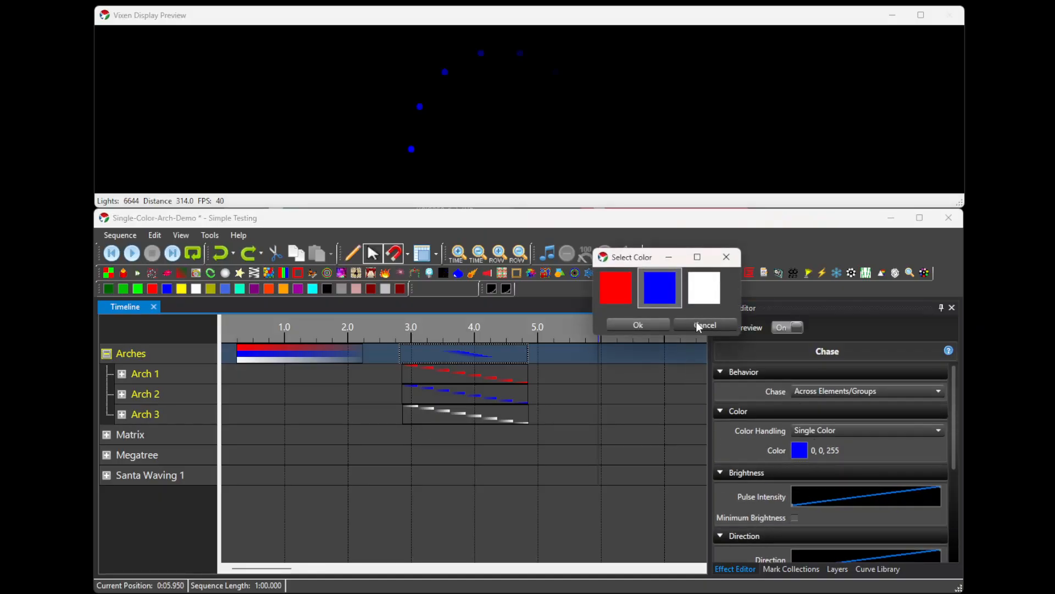
{"action": "left_click", "coordinate": [713, 297]}
{"action": "left_click", "coordinate": [652, 324]}
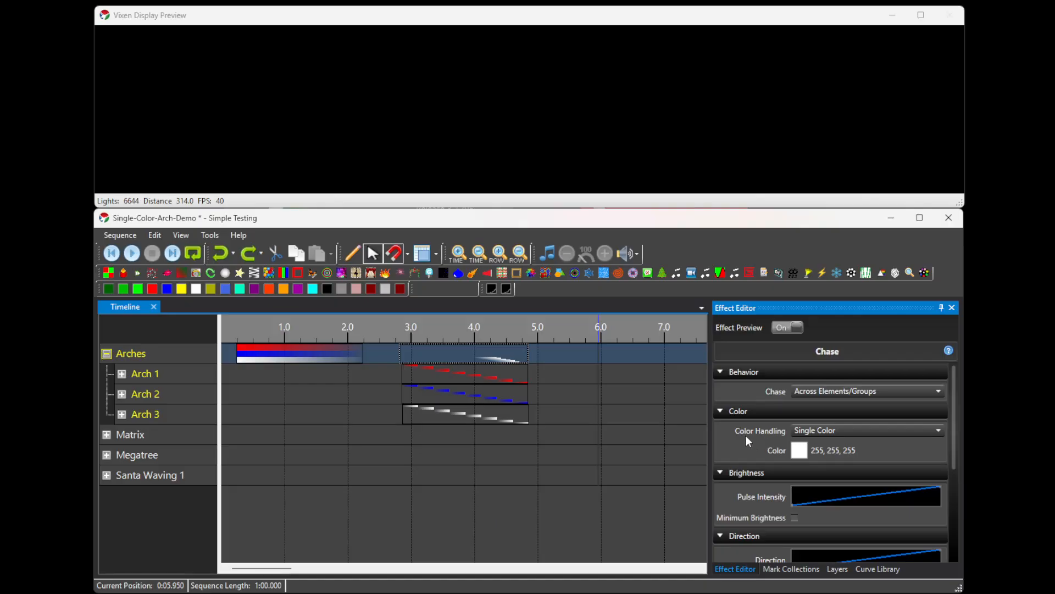
Step: Set the group Chase effect's Color Handling to Gradient Per Pulse and include red, blue and white in its color gradient
{"action": "left_click", "coordinate": [797, 455]}
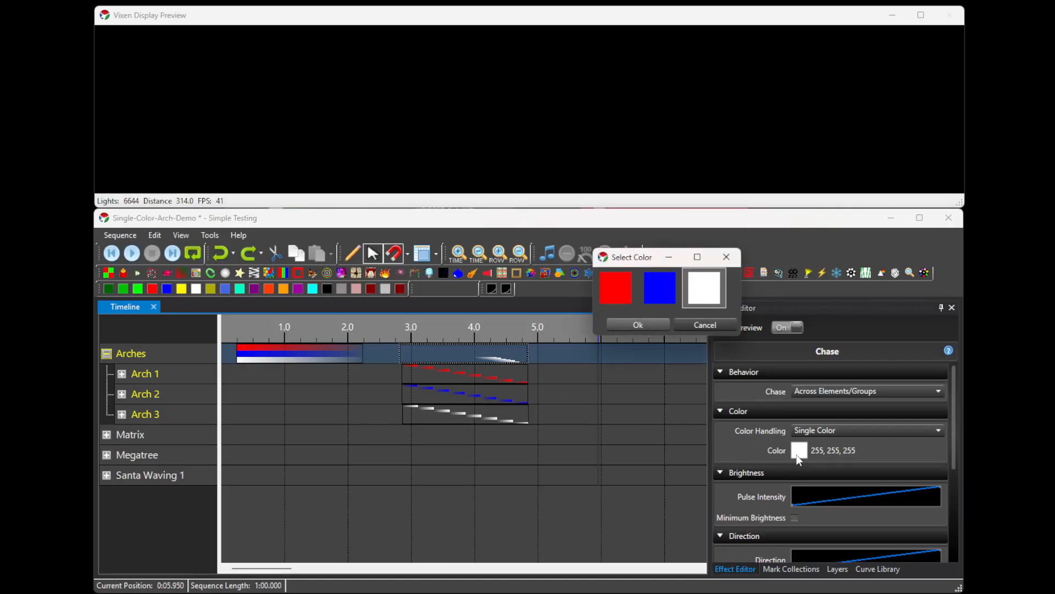
{"action": "left_click", "coordinate": [691, 329]}
{"action": "left_click", "coordinate": [835, 431]}
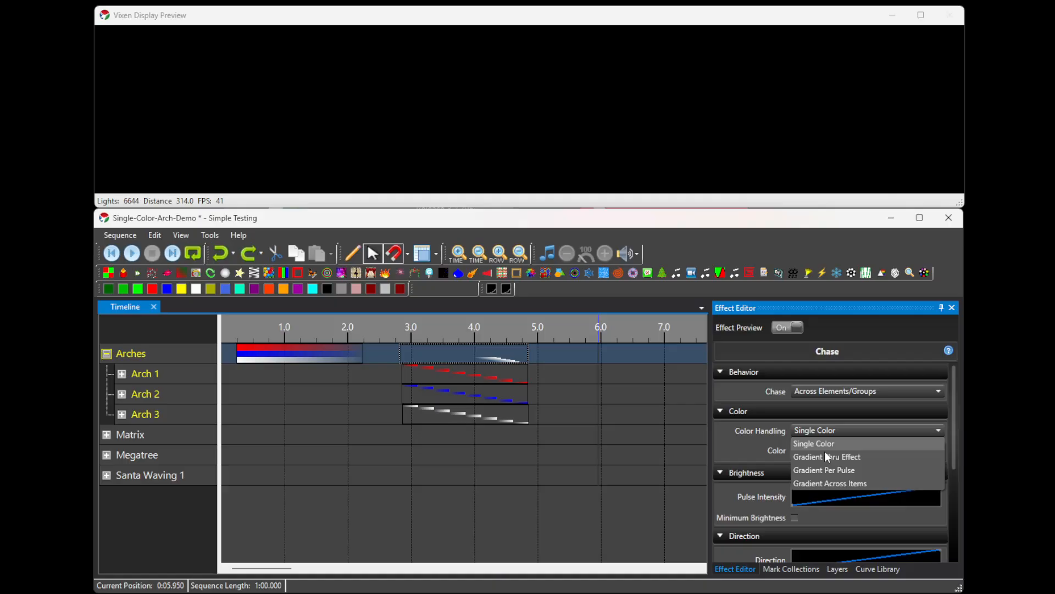
{"action": "left_click", "coordinate": [828, 470]}
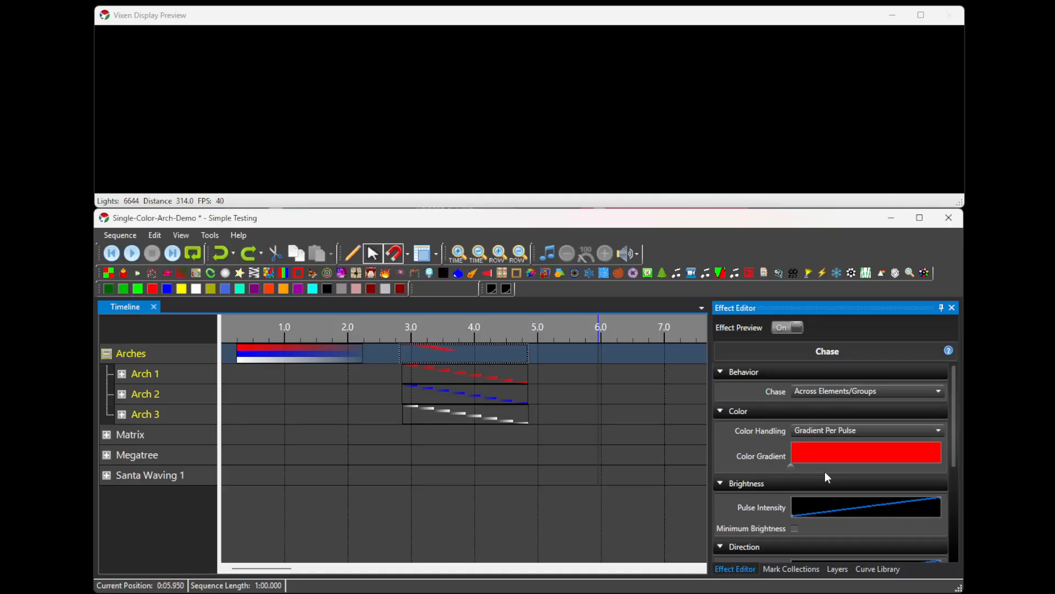
{"action": "double_click", "coordinate": [790, 465]}
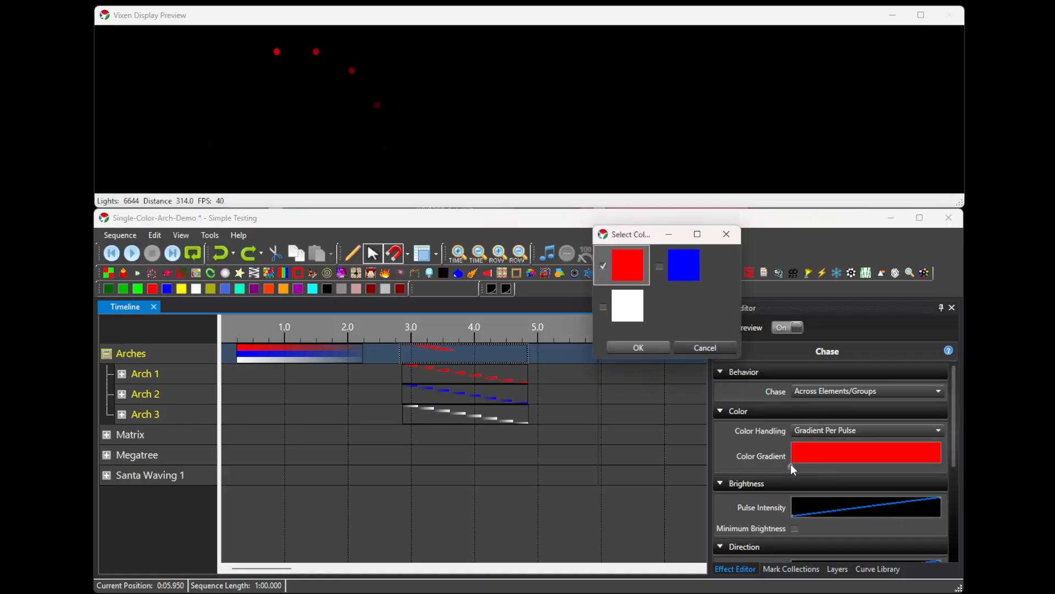
{"action": "left_click", "coordinate": [617, 315]}
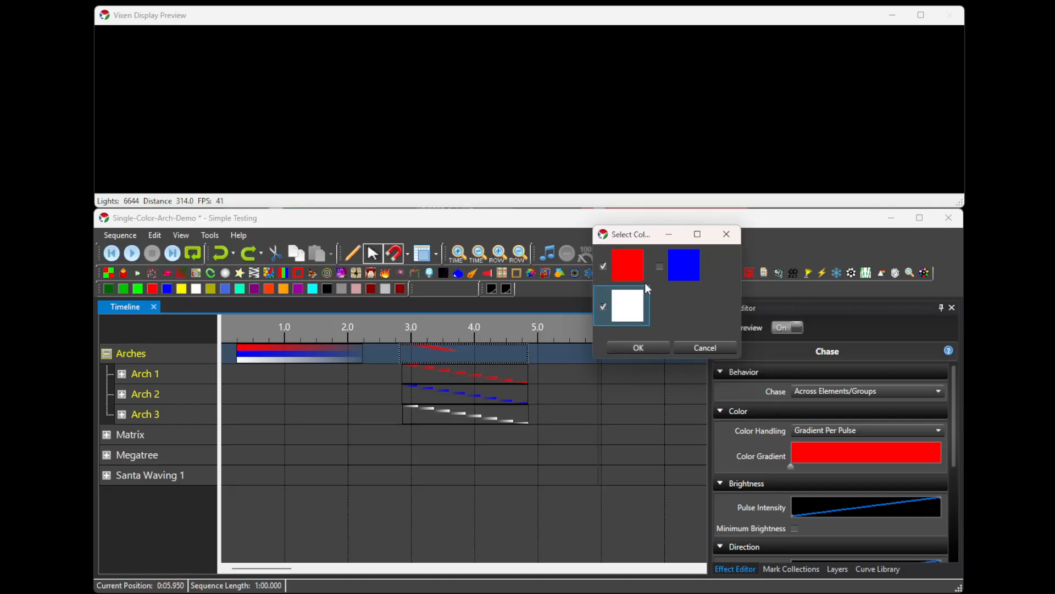
{"action": "left_click", "coordinate": [655, 347]}
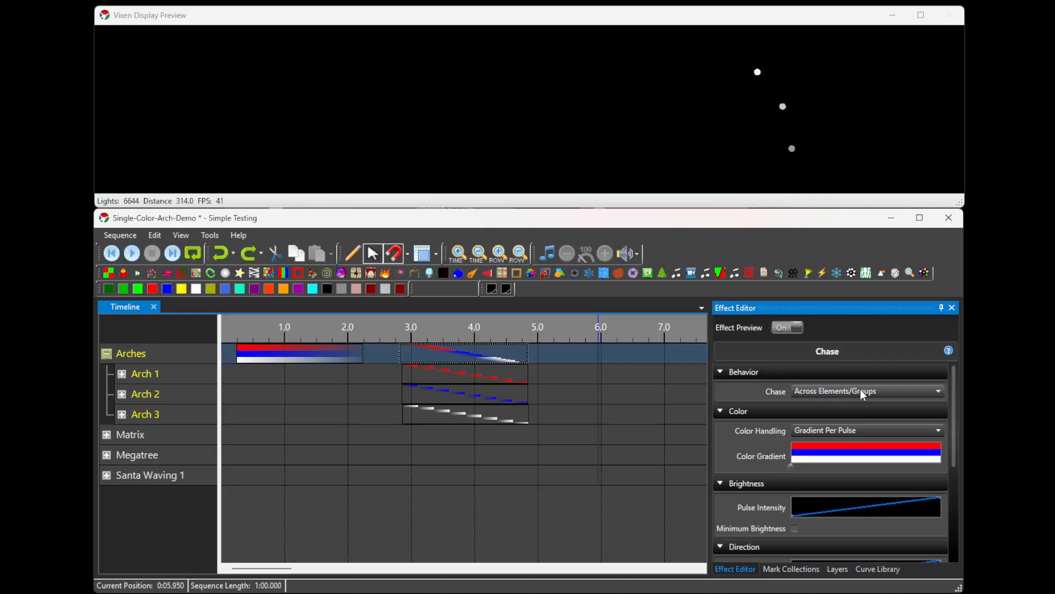
Step: Set the group Chase effect's Levels Deep to 1 and delete the individual Chase effects on Arch 1, Arch 2 and Arch 3
{"action": "scroll", "coordinate": [860, 393], "scroll_direction": "down", "scroll_amount": 3}
{"action": "scroll", "coordinate": [834, 522], "scroll_direction": "down", "scroll_amount": 2}
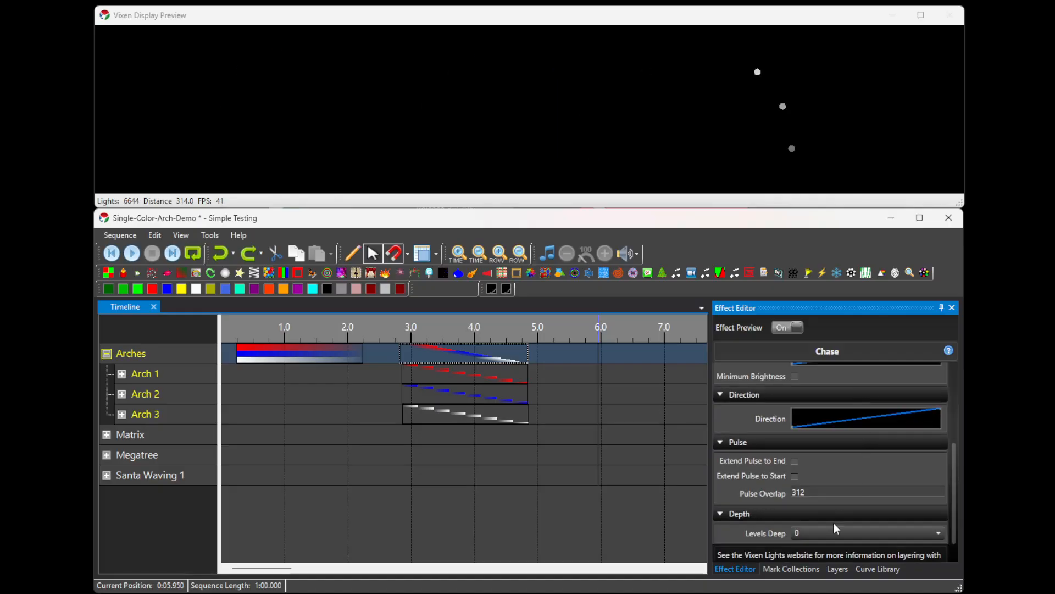
{"action": "left_click", "coordinate": [819, 529]}
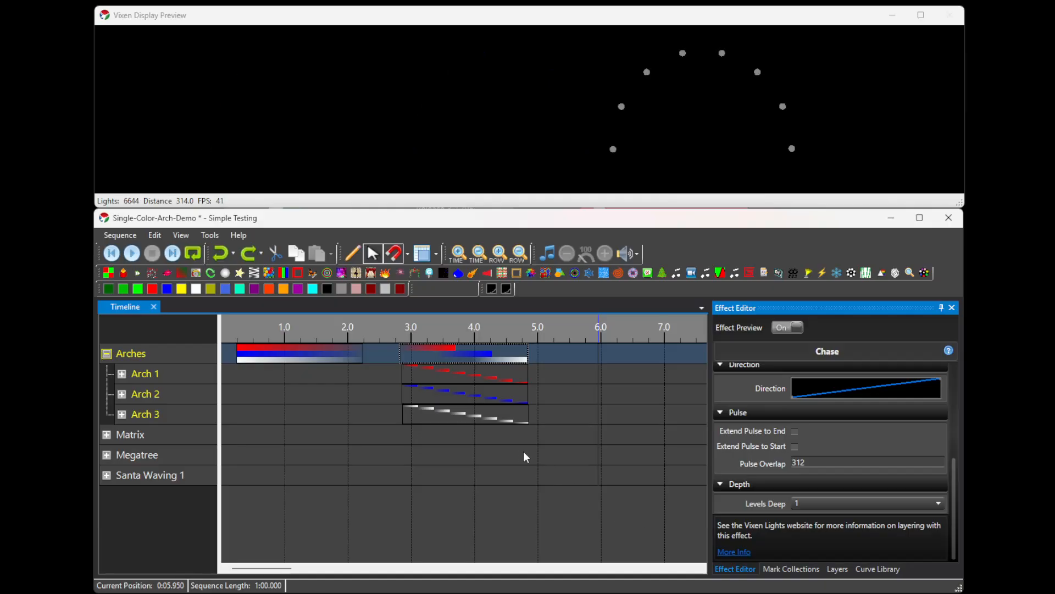
{"action": "left_click_drag", "start_coordinate": [522, 450], "coordinate": [504, 379]}
{"action": "key", "text": "Delete"}
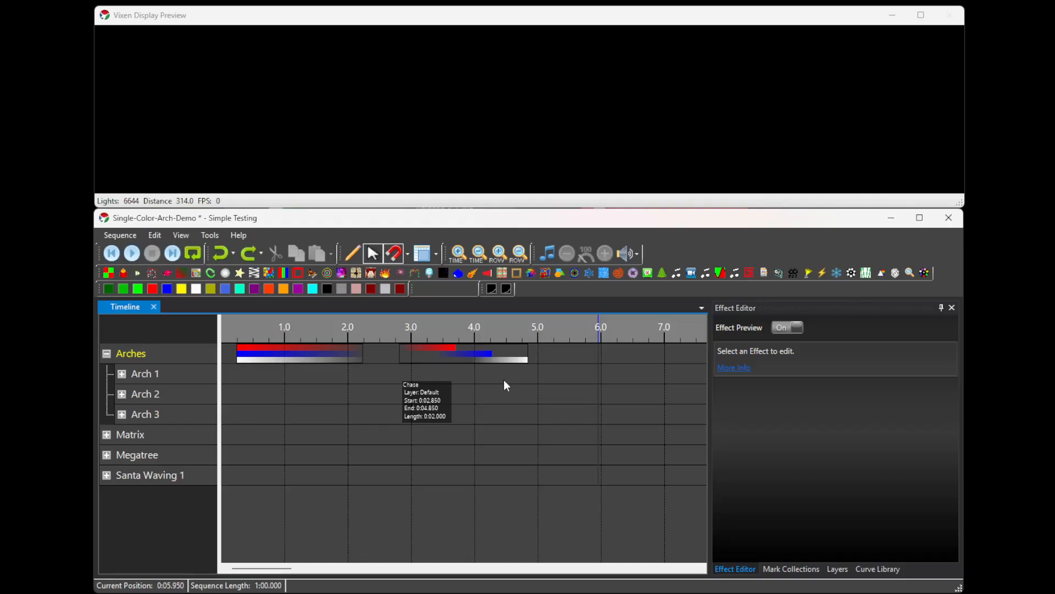
Step: Extend the end of the Chase effect on the Arches group to about 5.02 s and save the sequence
{"action": "left_click", "coordinate": [489, 357]}
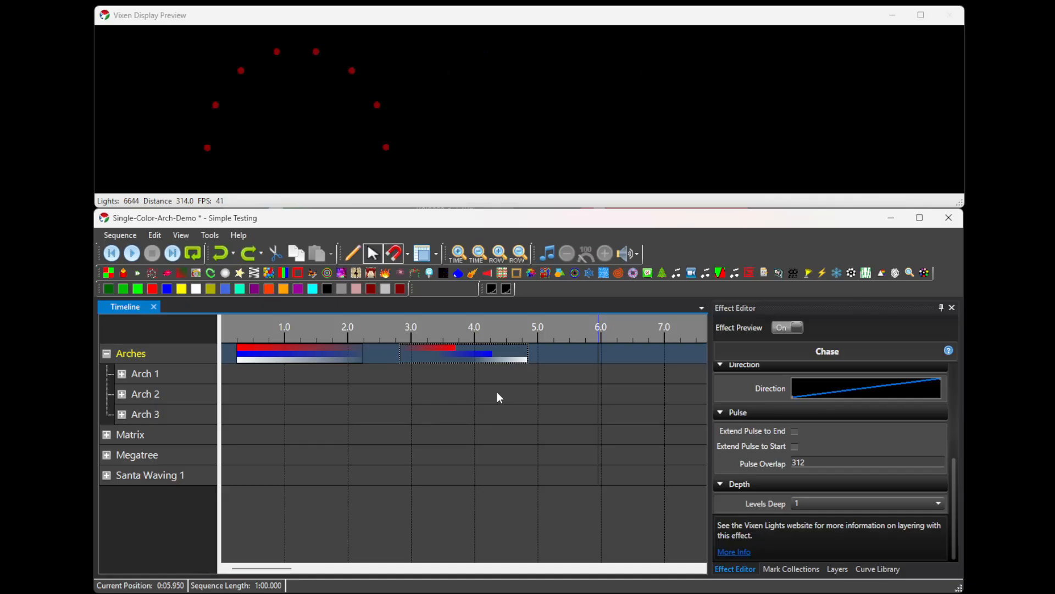
{"action": "mouse_move", "coordinate": [527, 353]}
{"action": "left_mouse_down"}
{"action": "mouse_move", "coordinate": [604, 351]}
{"action": "mouse_move", "coordinate": [539, 351]}
{"action": "left_mouse_up"}
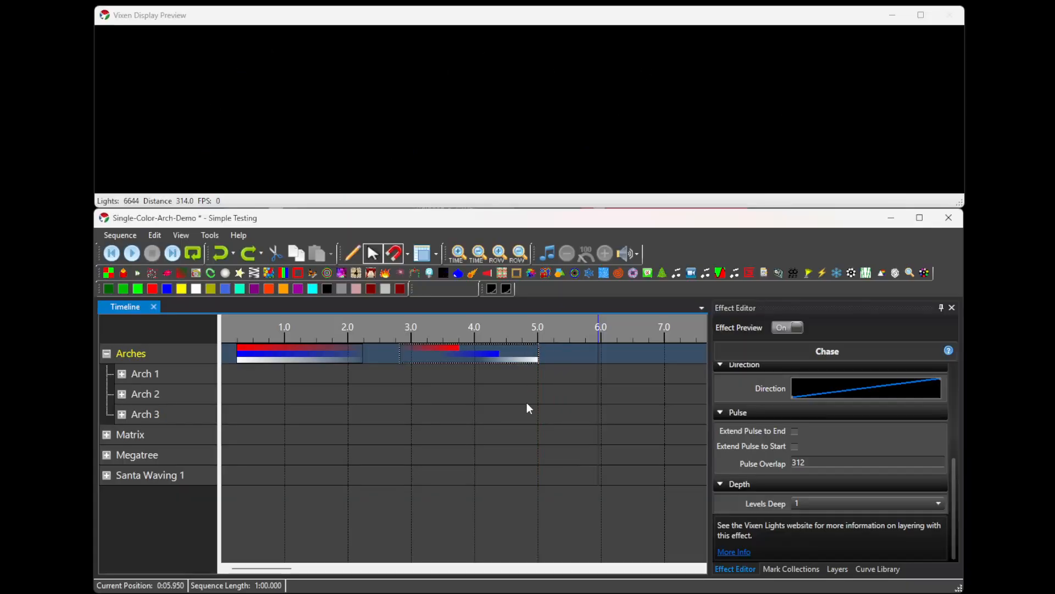
{"action": "key", "text": "ctrl+s"}
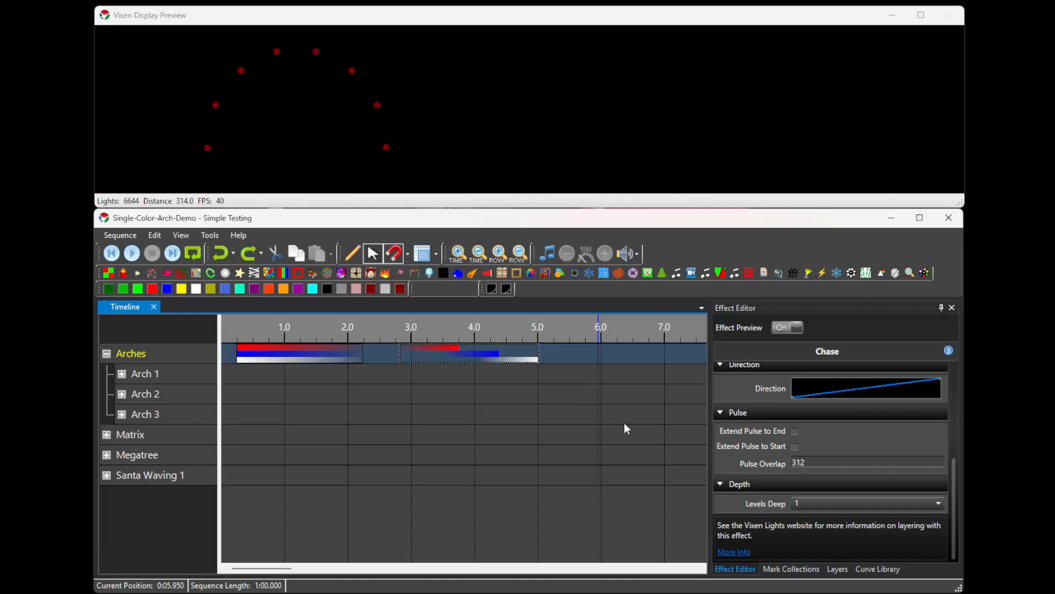
Step: Set the group Chase effect's Chase behavior to Each Element/Group
{"action": "scroll", "coordinate": [874, 380], "scroll_direction": "up", "scroll_amount": 5}
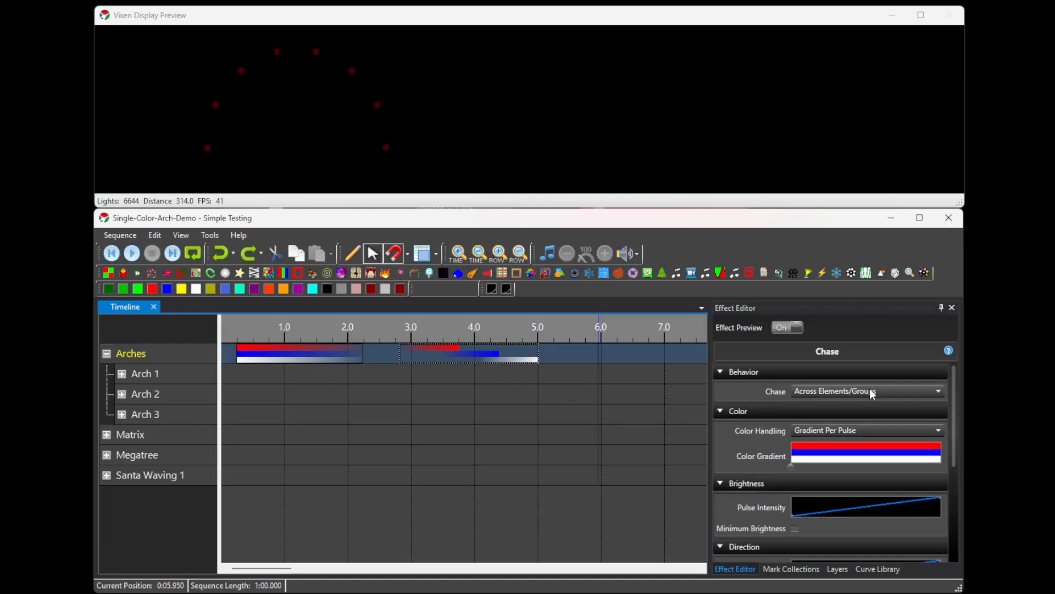
{"action": "left_click", "coordinate": [870, 390]}
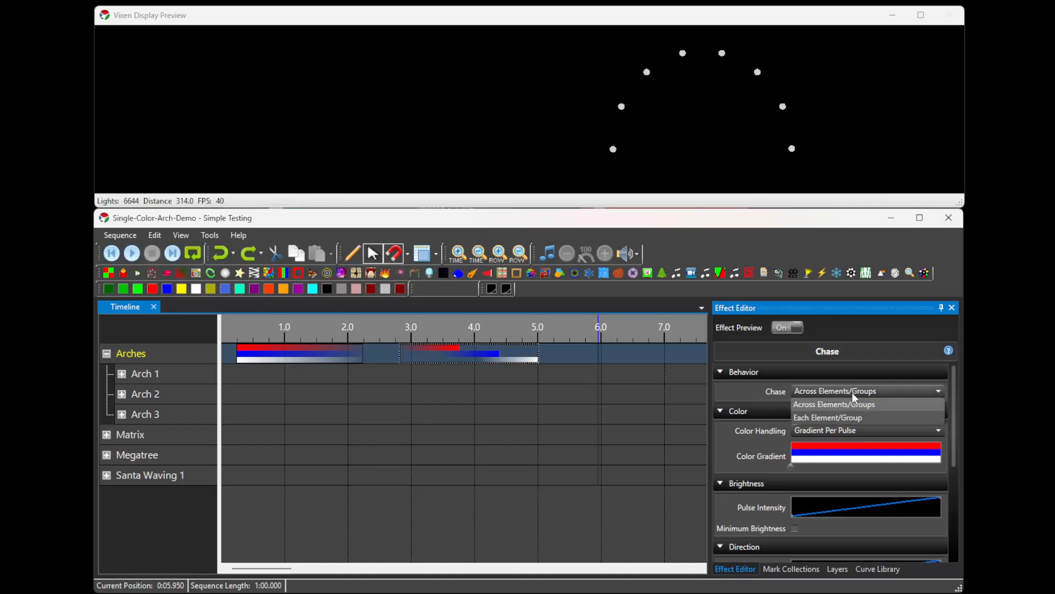
{"action": "left_click", "coordinate": [842, 416]}
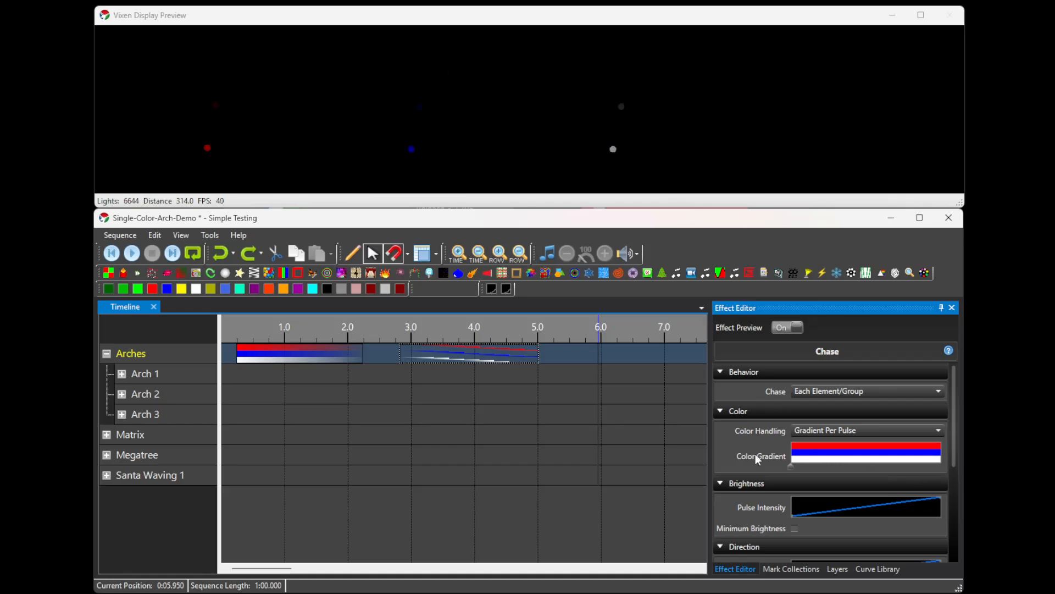
Step: Remove blue from the group Chase effect's color gradient, leaving red and white
{"action": "double_click", "coordinate": [792, 467]}
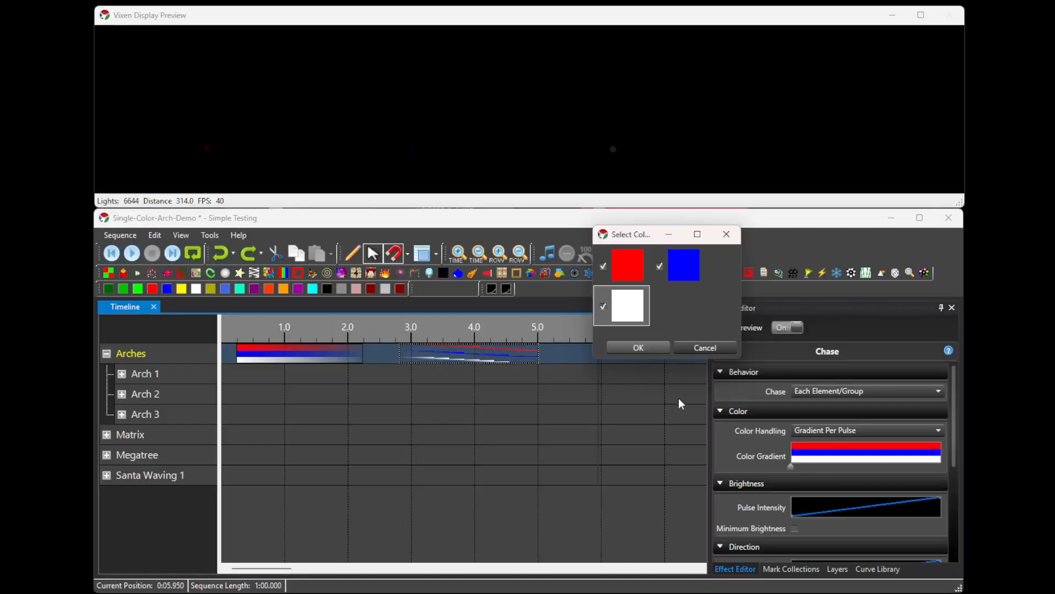
{"action": "left_click", "coordinate": [660, 266]}
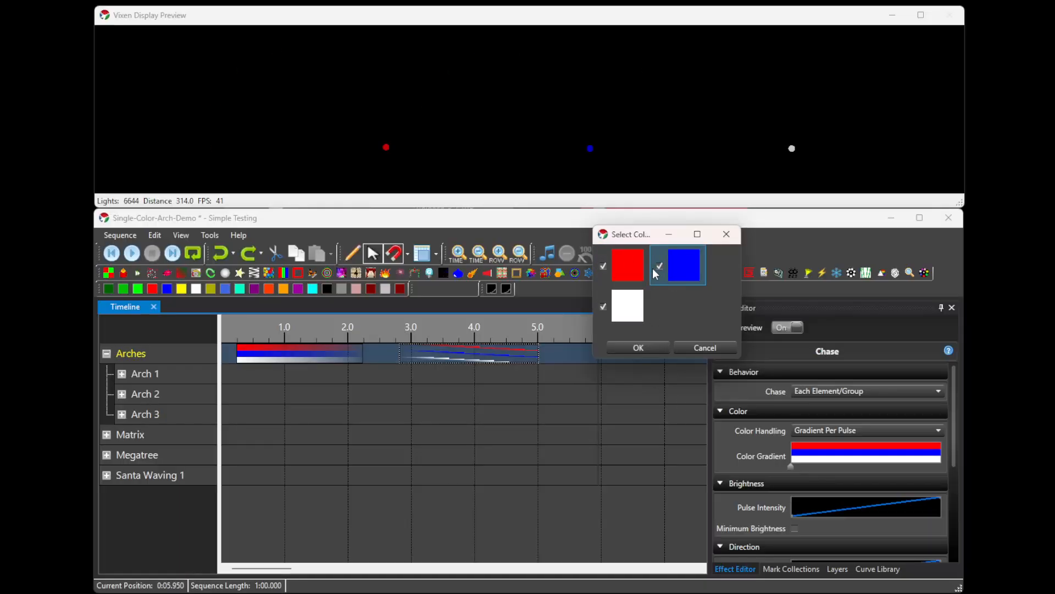
{"action": "left_click", "coordinate": [647, 346]}
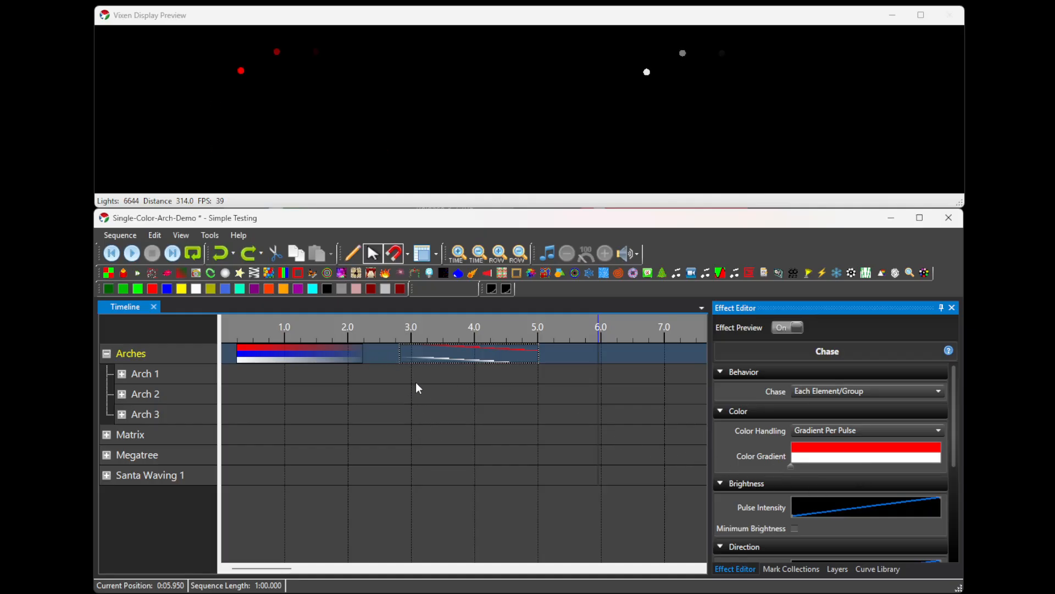
Step: Add blue back to the group Chase effect's color gradient alongside red and white
{"action": "double_click", "coordinate": [791, 466]}
{"action": "left_click", "coordinate": [667, 266]}
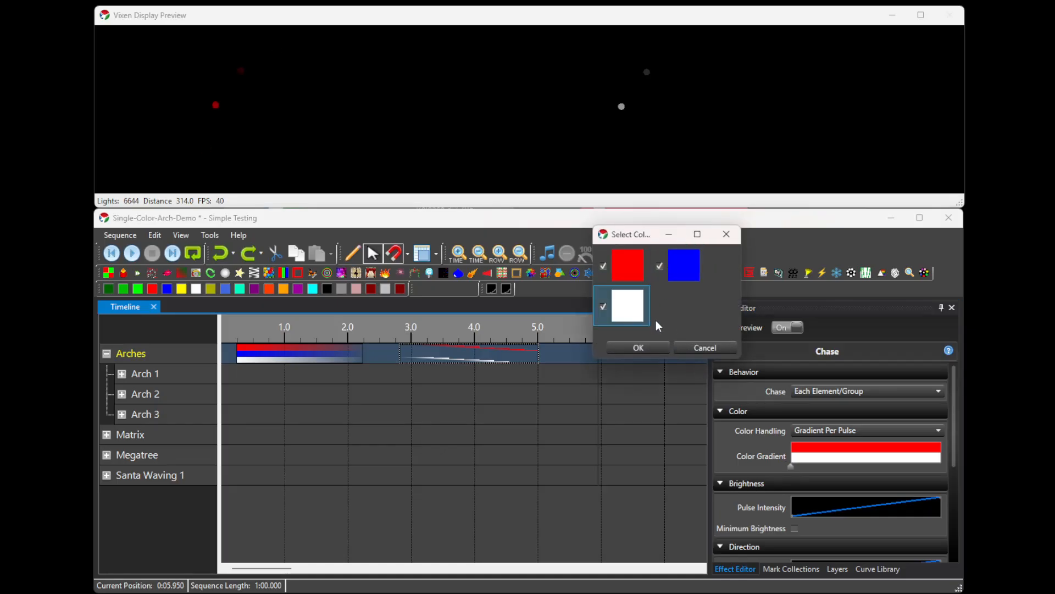
{"action": "left_click", "coordinate": [646, 352]}
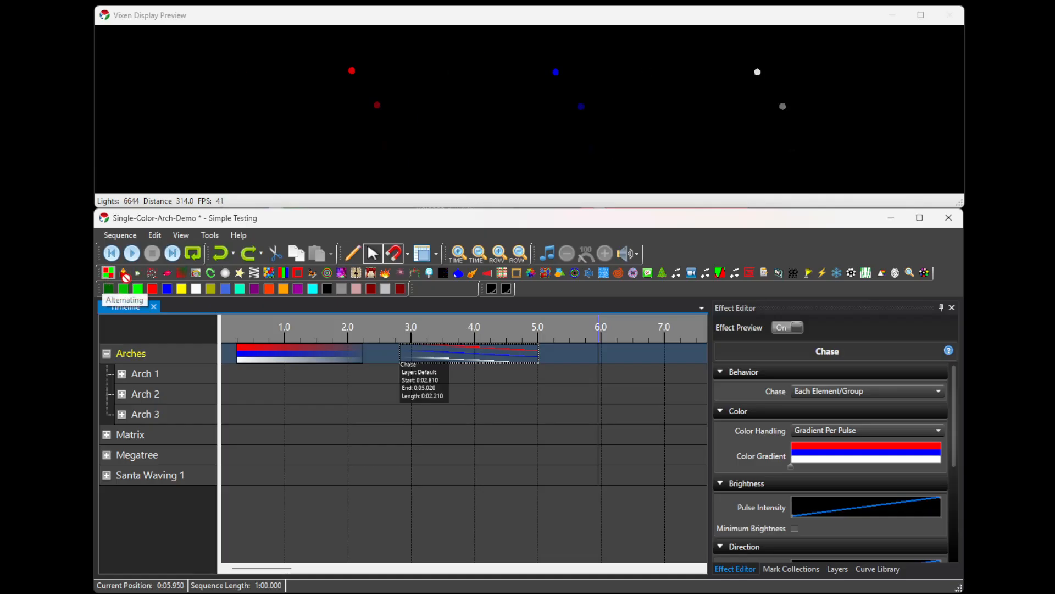
Step: Add an Alternating effect to the Arches group at about 5.5 s, set its second gradient to blue and add a third white gradient
{"action": "left_click_drag", "start_coordinate": [124, 274], "coordinate": [569, 354]}
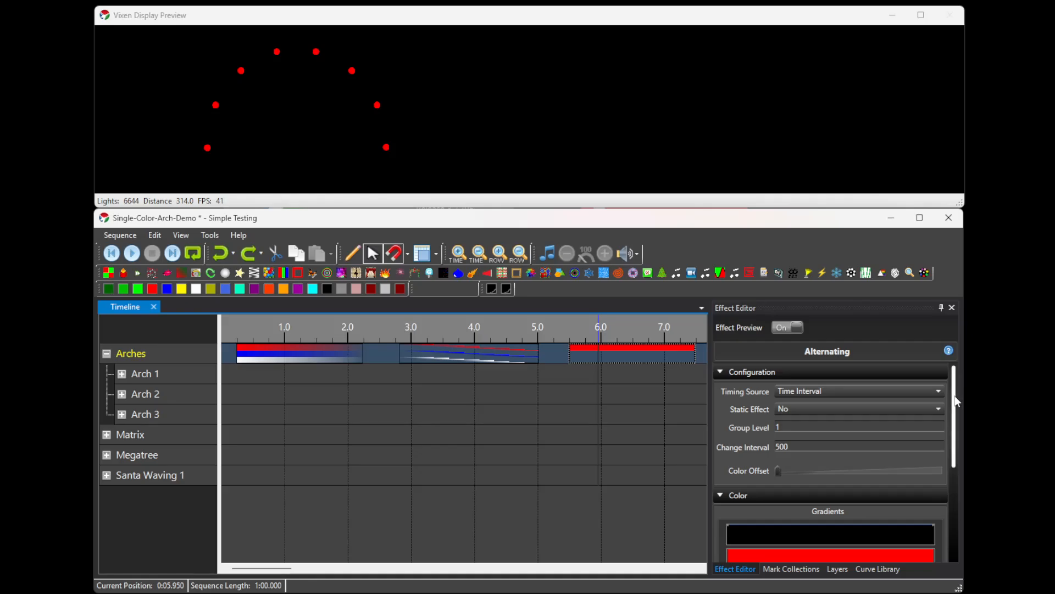
{"action": "left_click_drag", "start_coordinate": [956, 395], "coordinate": [957, 477]}
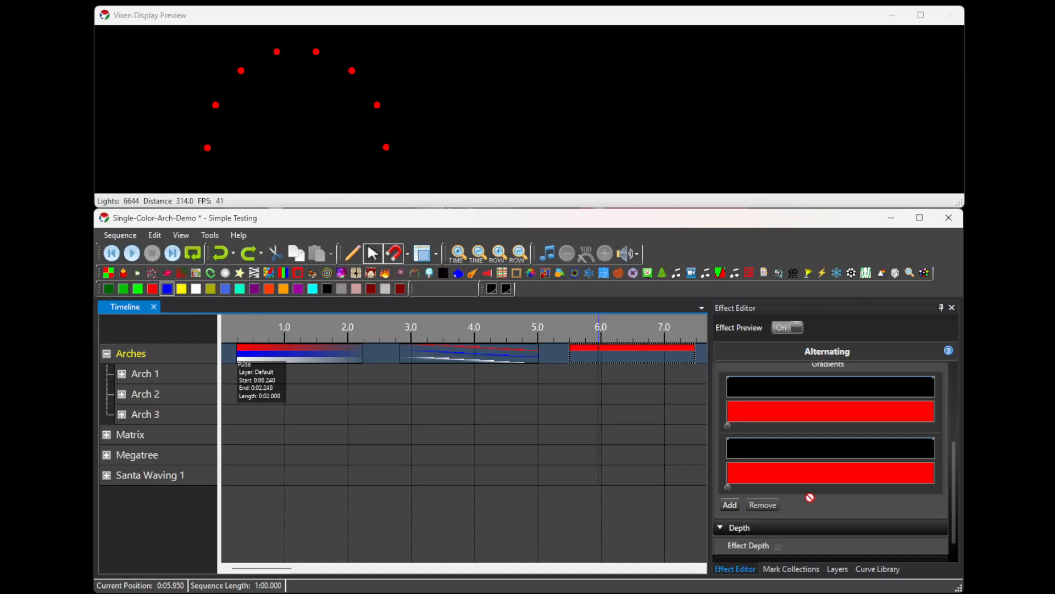
{"action": "left_click_drag", "start_coordinate": [828, 475], "coordinate": [828, 475]}
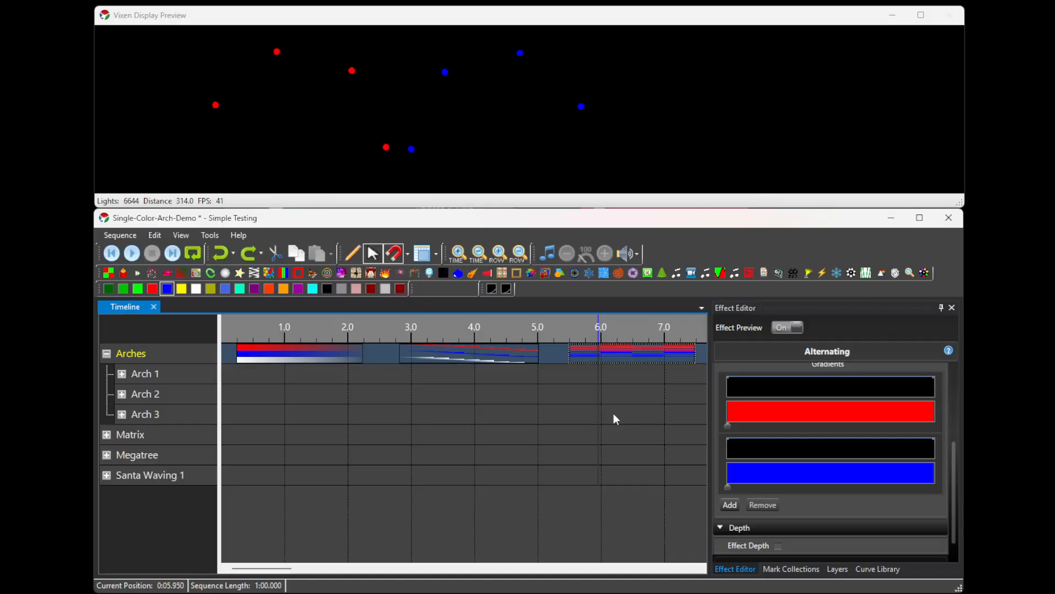
{"action": "left_click", "coordinate": [735, 506]}
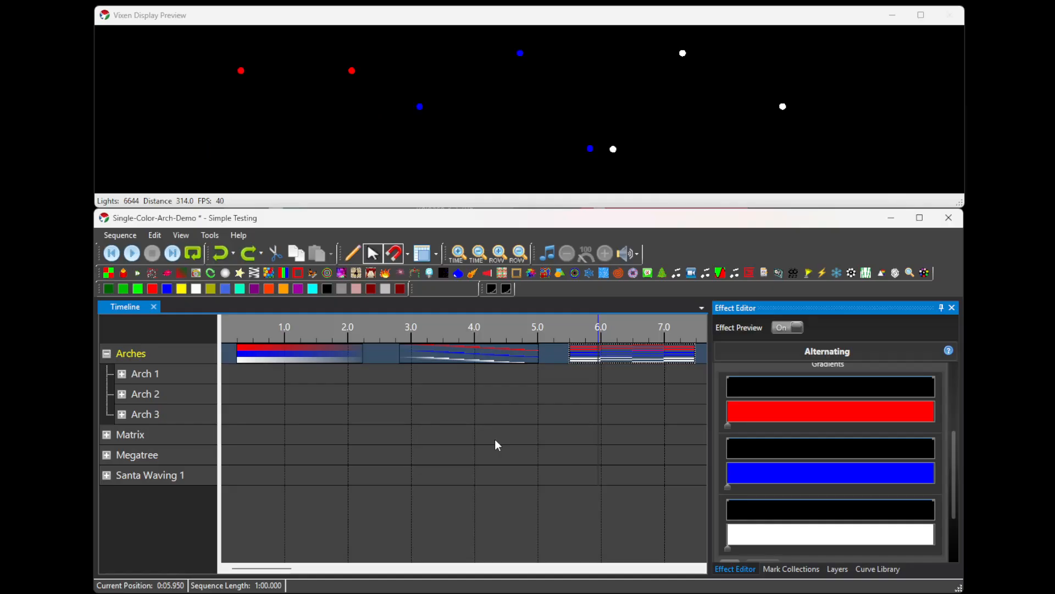
Step: Enable Effect Depth on the Alternating effect and set its Levels Deep to 1
{"action": "scroll", "coordinate": [740, 431], "scroll_direction": "down", "scroll_amount": 3}
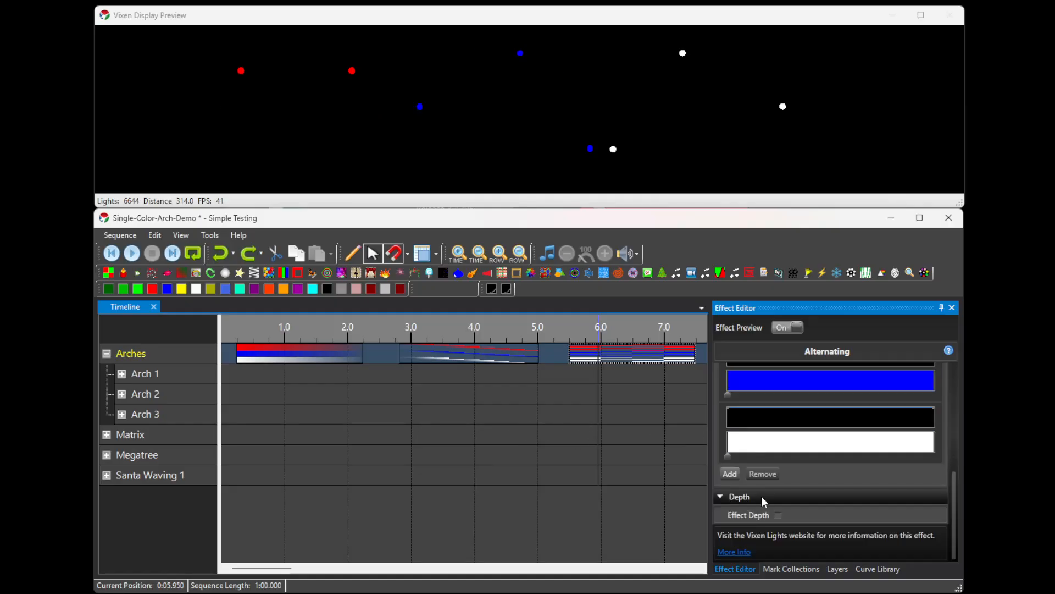
{"action": "left_click", "coordinate": [777, 514]}
{"action": "left_click", "coordinate": [782, 533]}
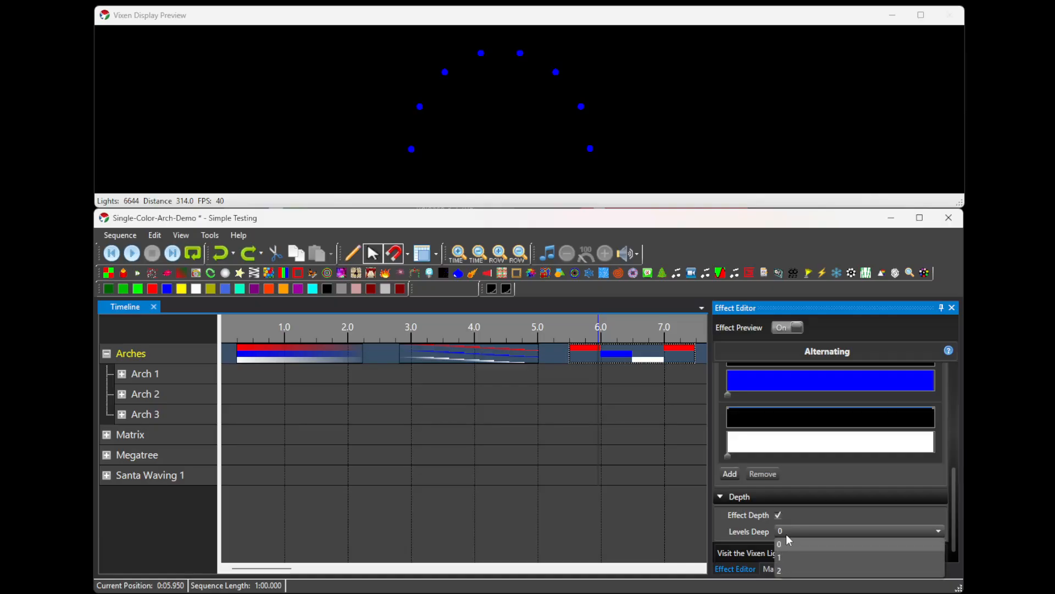
{"action": "left_click", "coordinate": [785, 550]}
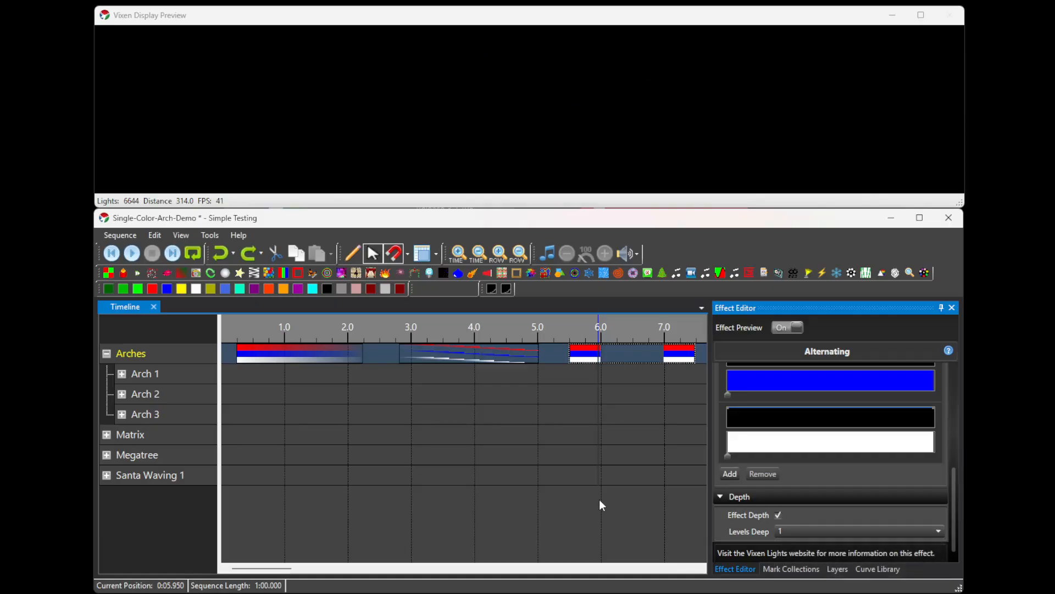
Step: Set the Alternating effect's Levels Deep back to 0
{"action": "left_click", "coordinate": [810, 531]}
{"action": "left_click", "coordinate": [803, 546]}
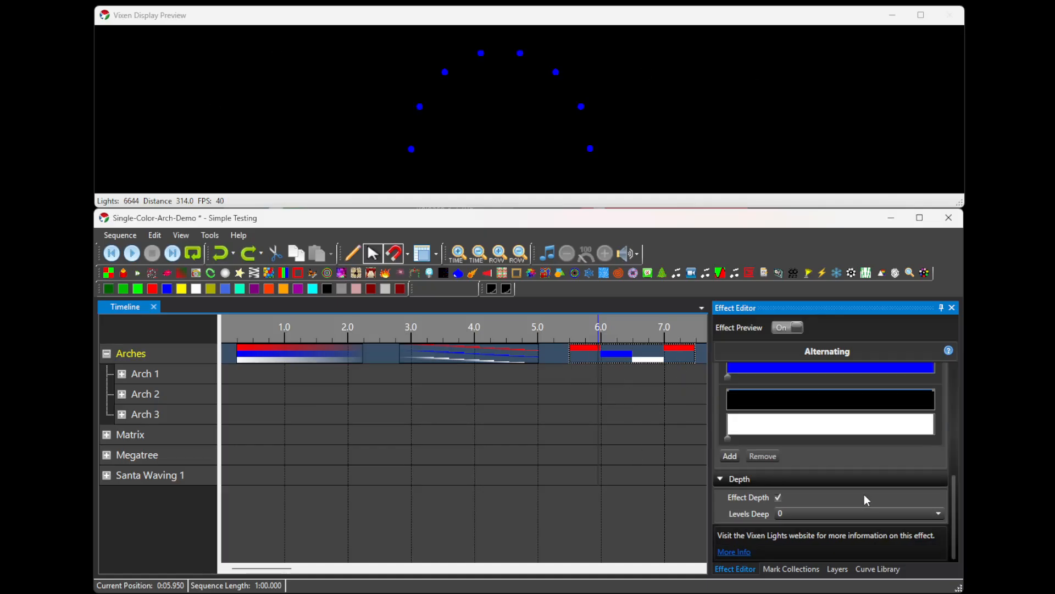
{"action": "scroll", "coordinate": [864, 493], "scroll_direction": "up", "scroll_amount": 8}
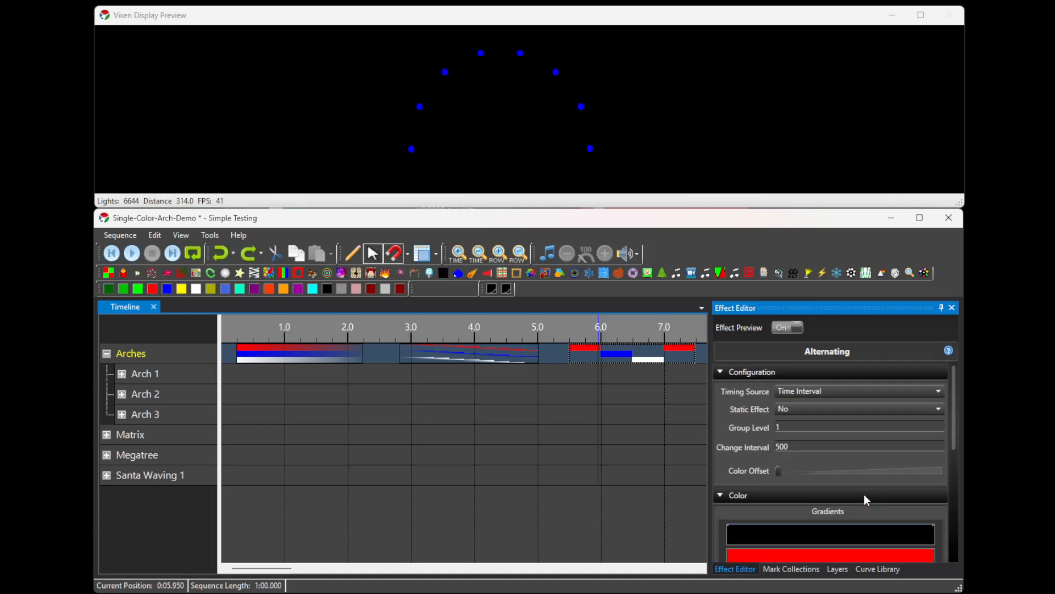